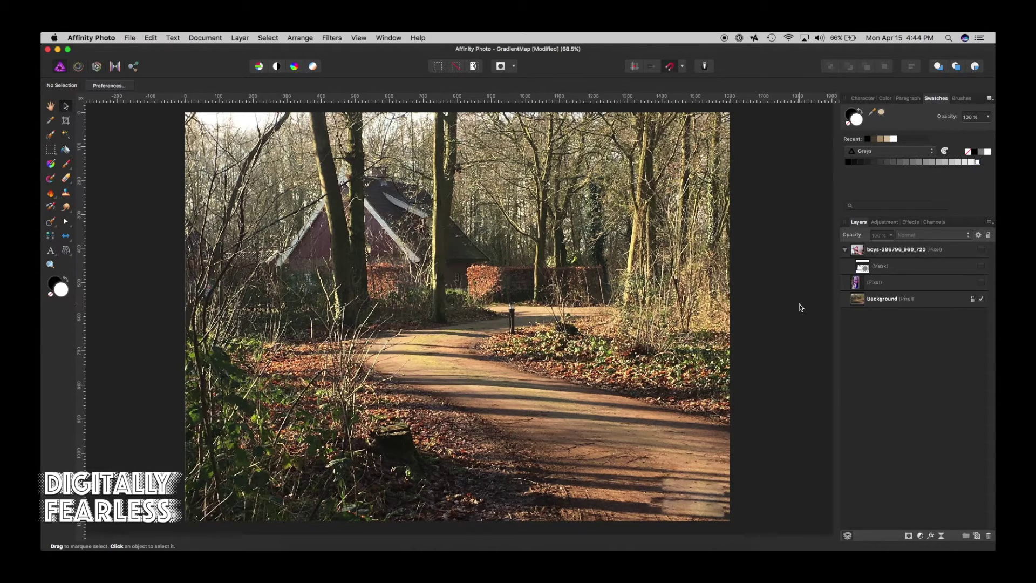
# Step: Try a Threshold adjustment at 6% level, then delete it again
pyautogui.click(921, 535)
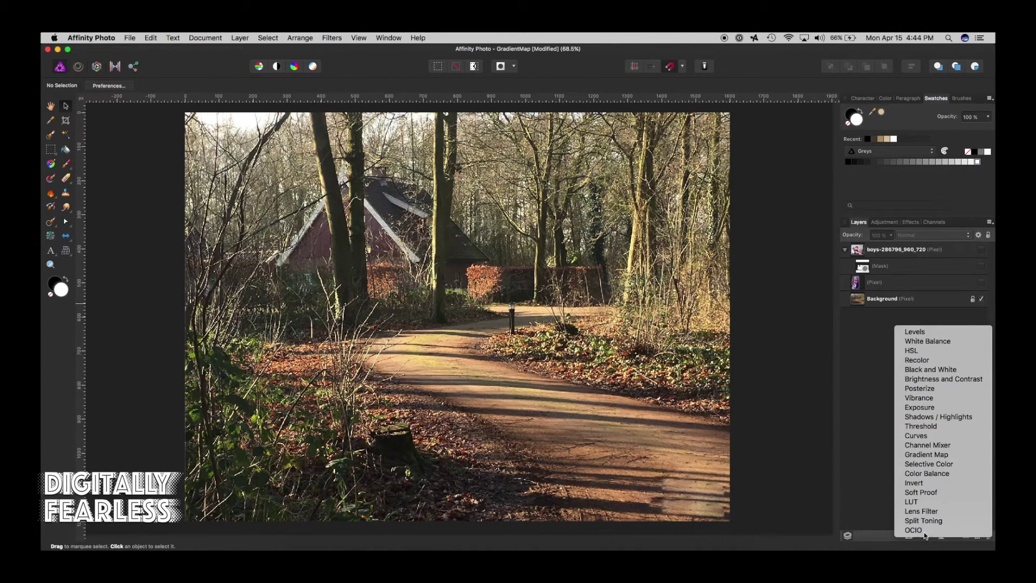
pyautogui.click(921, 426)
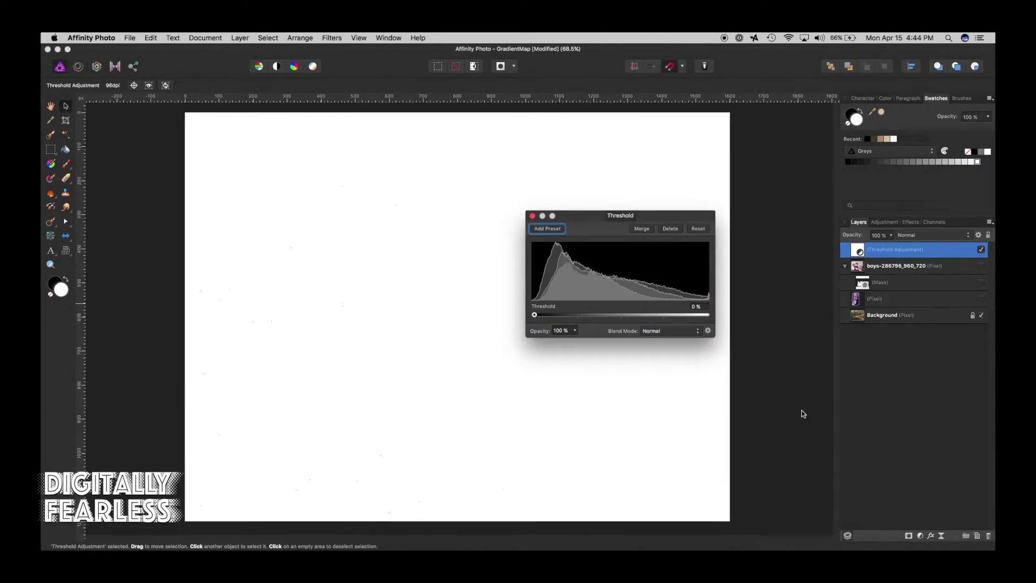
pyautogui.moveTo(535, 315); pyautogui.dragTo(545, 315)
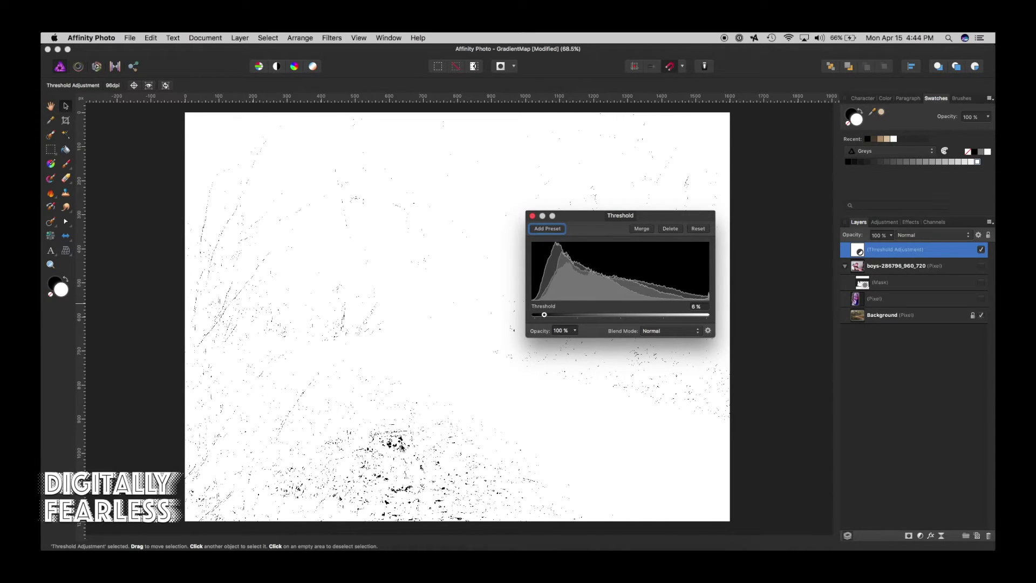
pyautogui.click(532, 216)
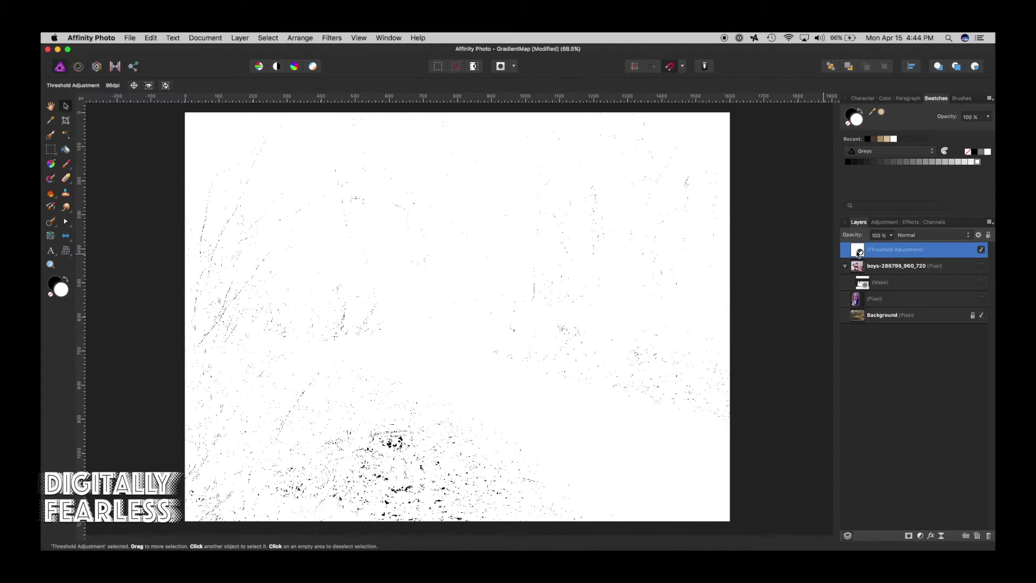
pyautogui.press('Delete')
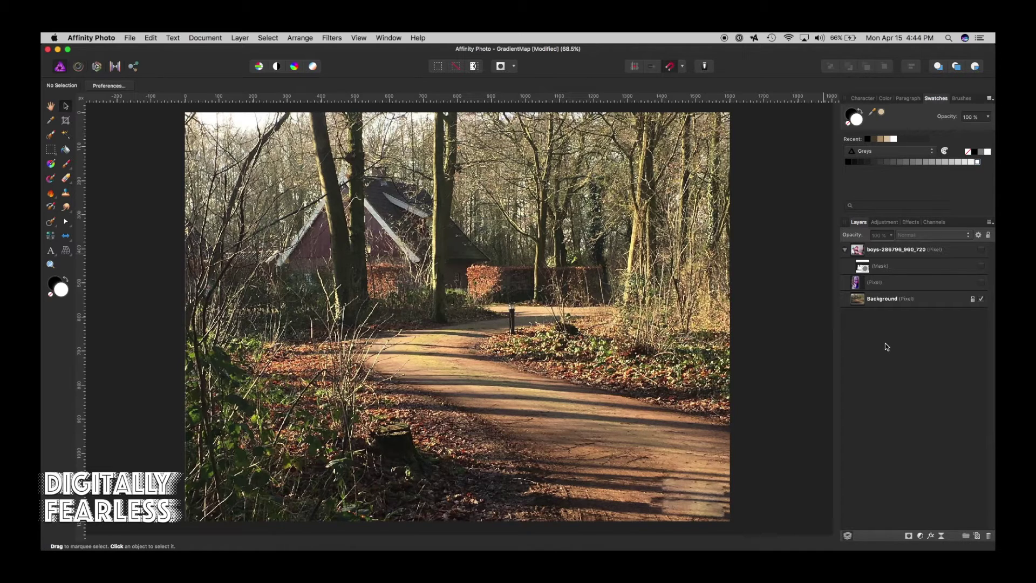
# Step: Show the girl's photo layer, briefly preview the boys' layer, then hide the boys again
pyautogui.click(981, 283)
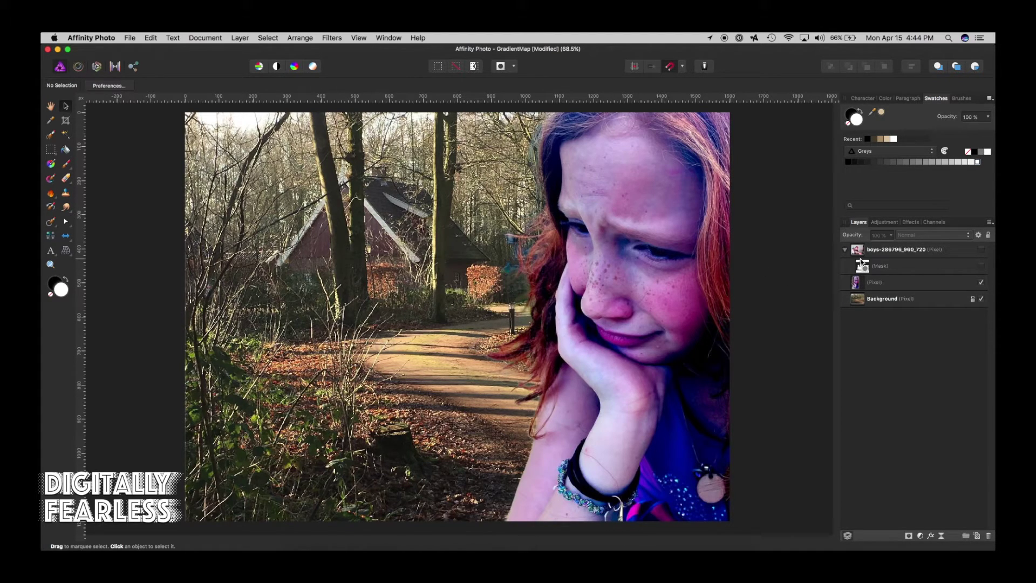
pyautogui.click(982, 249)
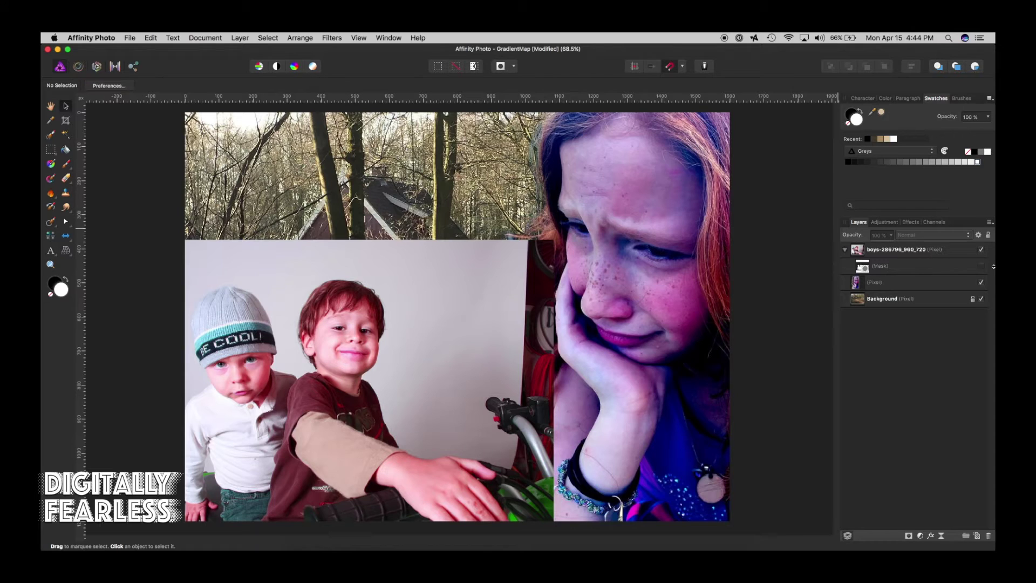
pyautogui.click(982, 251)
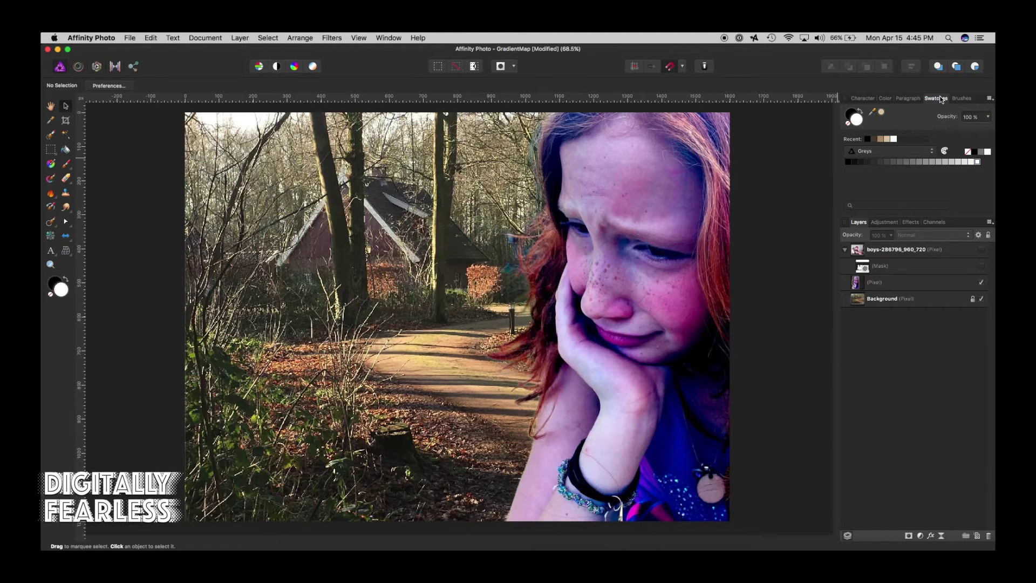
# Step: Create a palette from image using WoodedPath.jpeg in the SelectiveColorAdj folder as the source
pyautogui.click(989, 99)
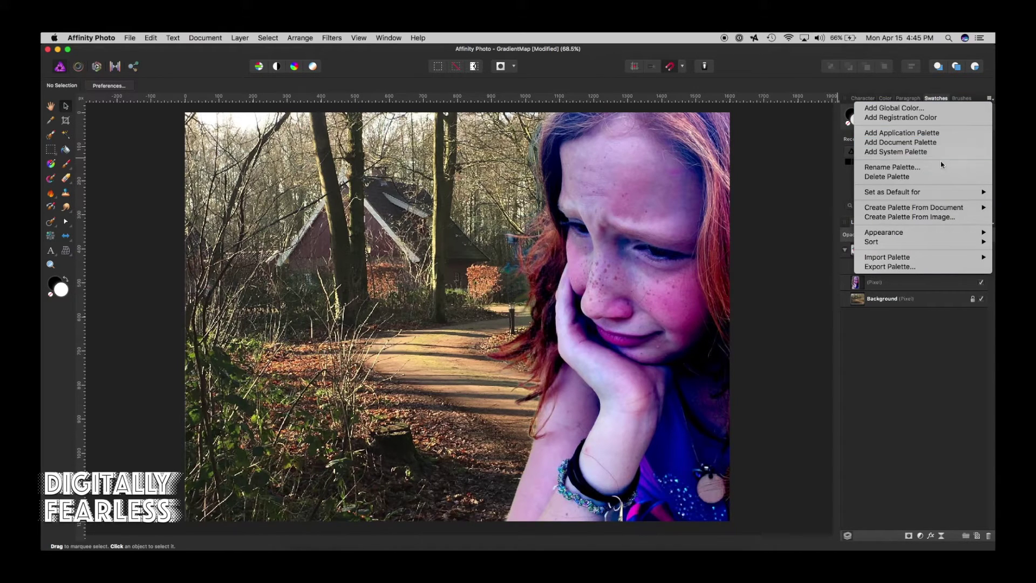
pyautogui.click(910, 217)
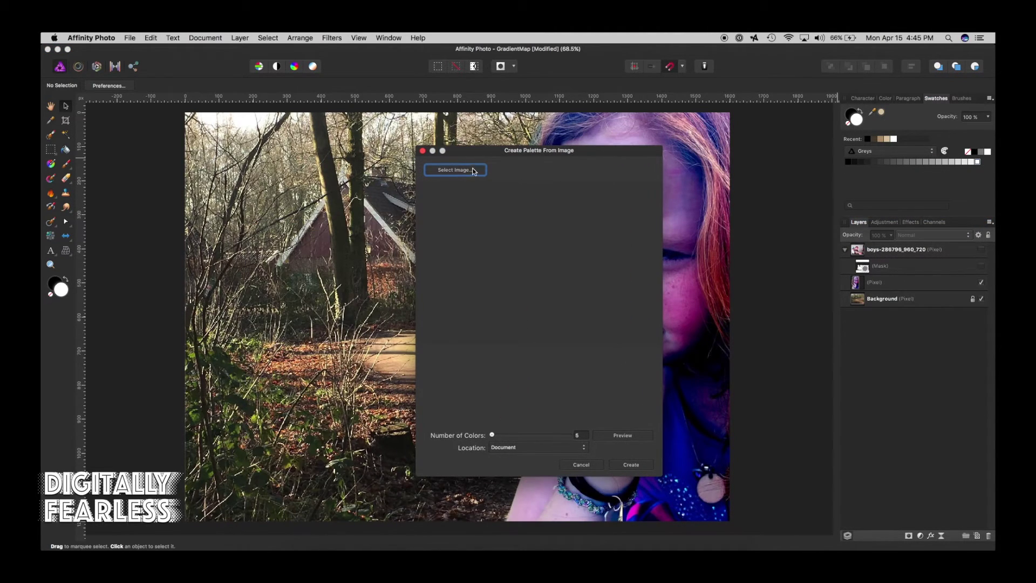
pyautogui.click(467, 173)
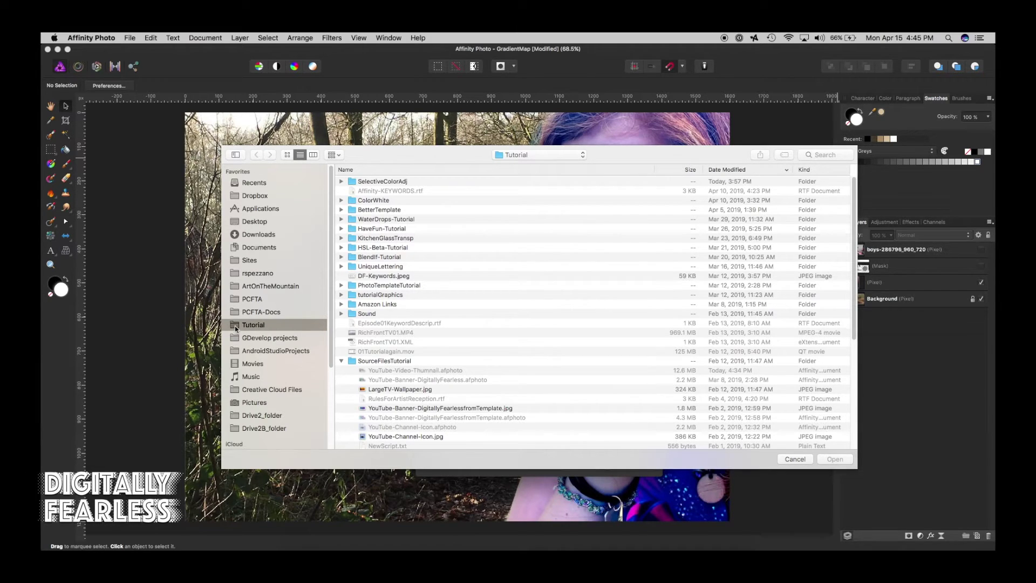
pyautogui.doubleClick(355, 182)
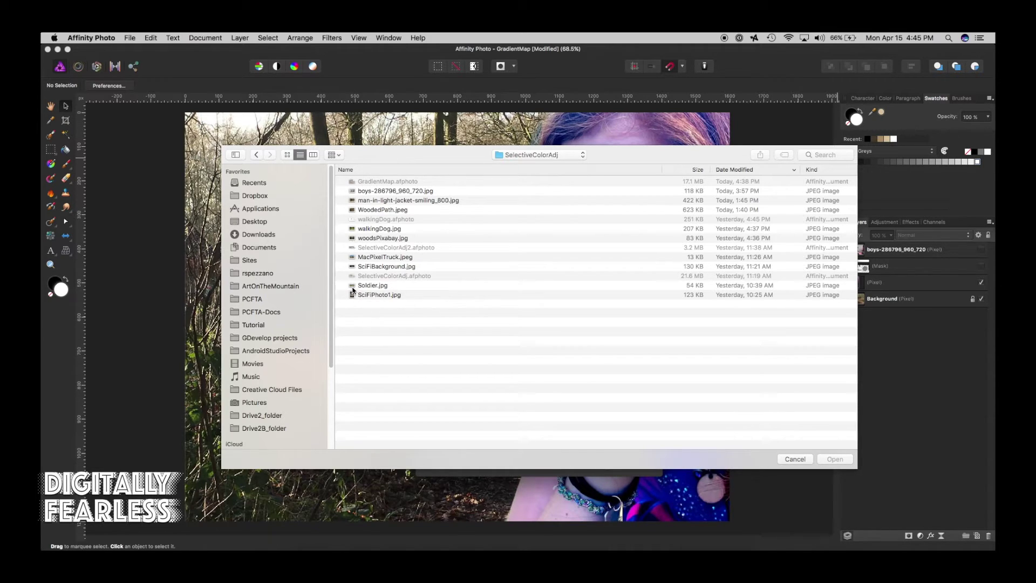
pyautogui.click(288, 156)
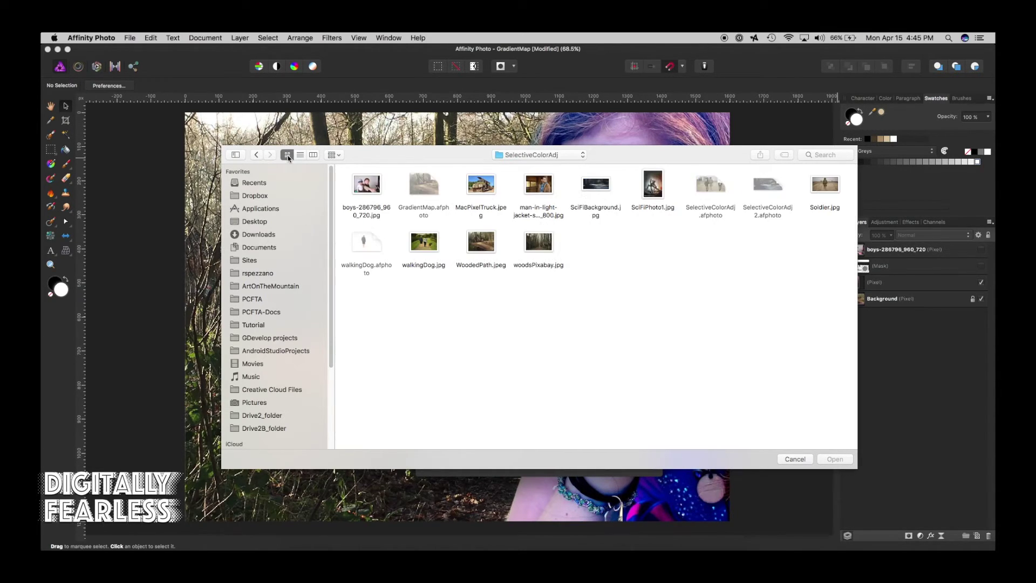
pyautogui.click(482, 247)
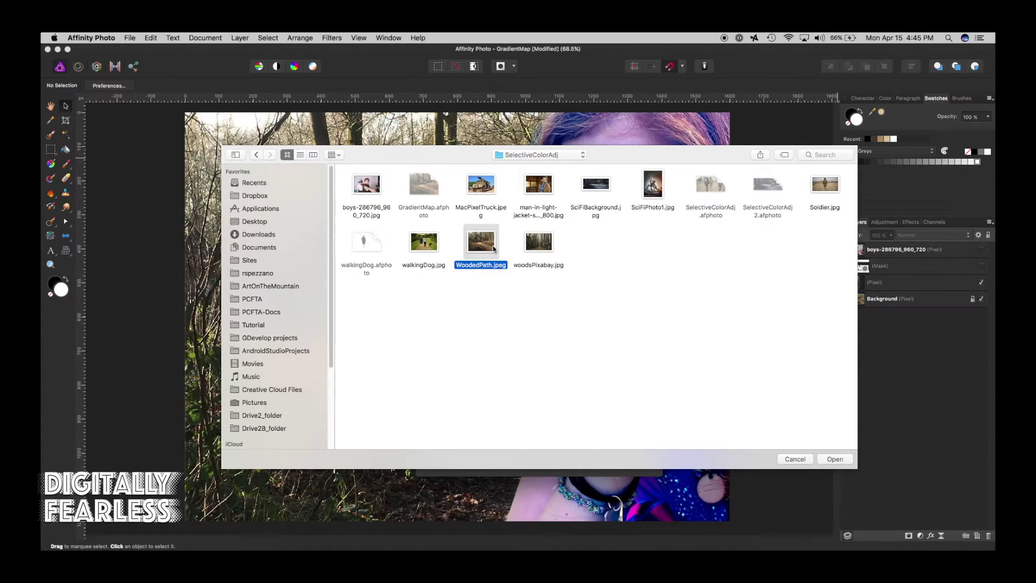
pyautogui.click(835, 459)
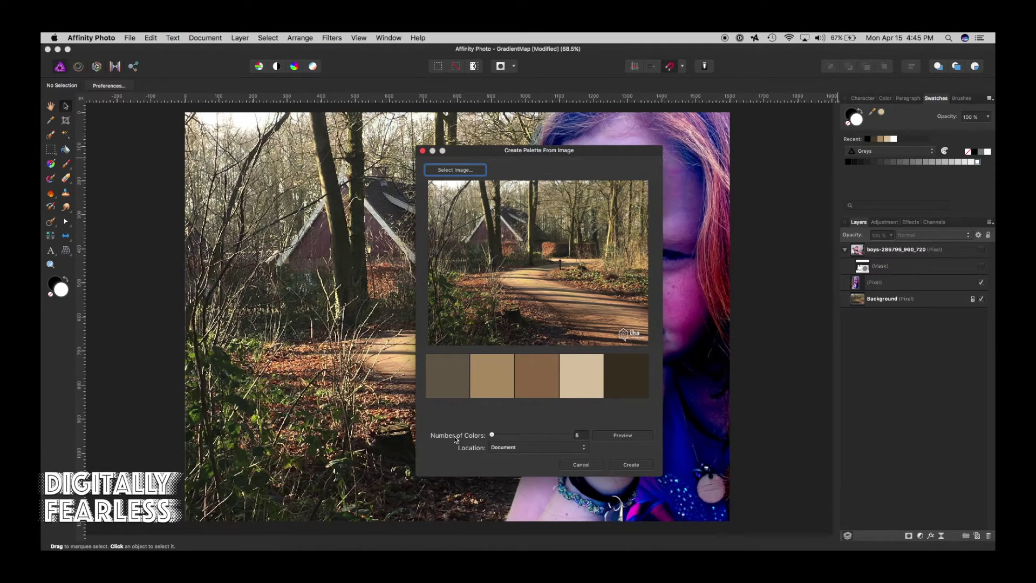
# Step: Set Number of Colors to 3, preview, and create the WoodedPath 2 palette
pyautogui.doubleClick(581, 436)
pyautogui.write('3')
pyautogui.click(615, 434)
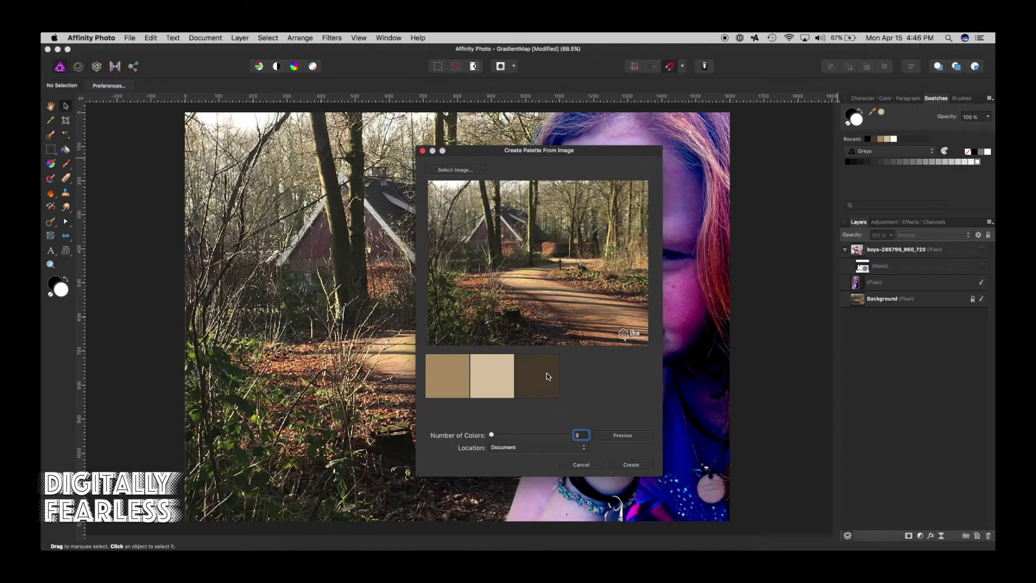
pyautogui.click(635, 465)
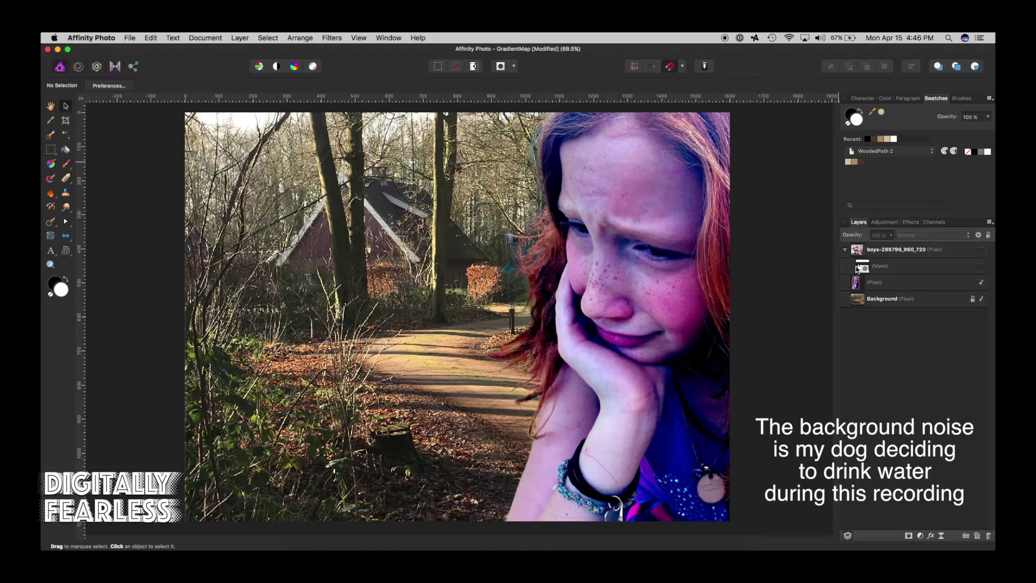
# Step: Add a Gradient Map adjustment and nest it as a child of the girl's Pixel layer
pyautogui.click(881, 284)
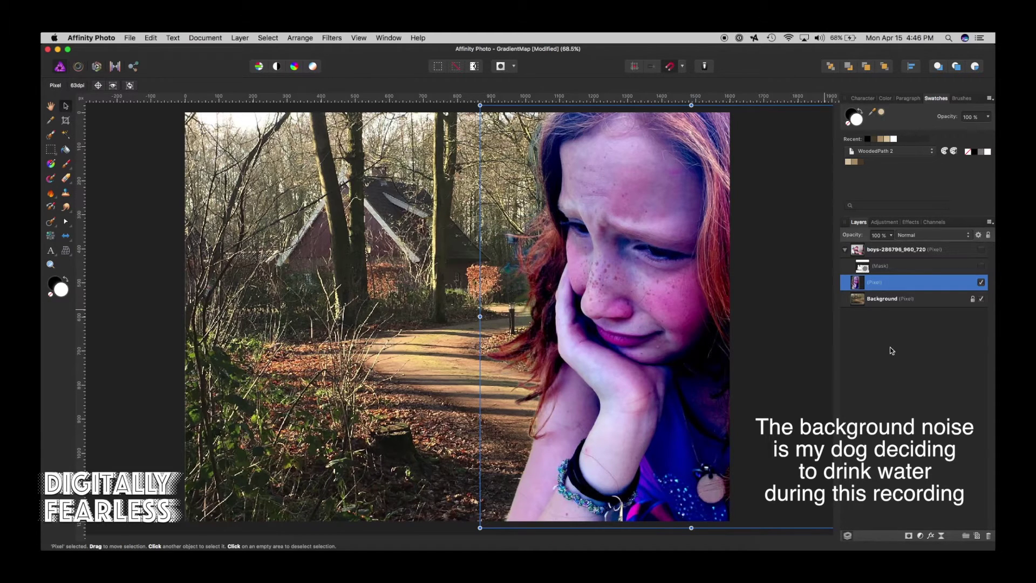
pyautogui.click(920, 536)
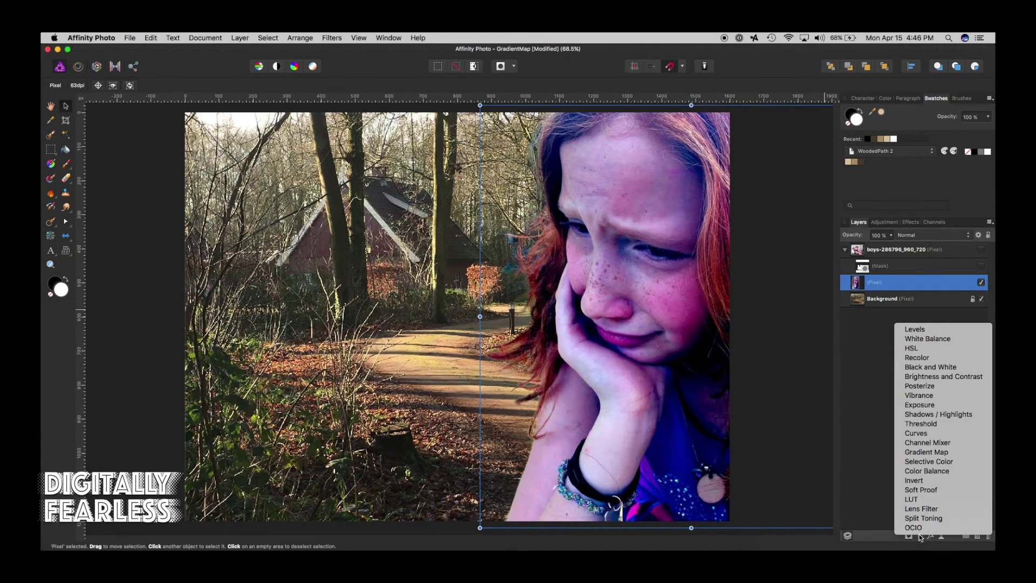
pyautogui.click(912, 452)
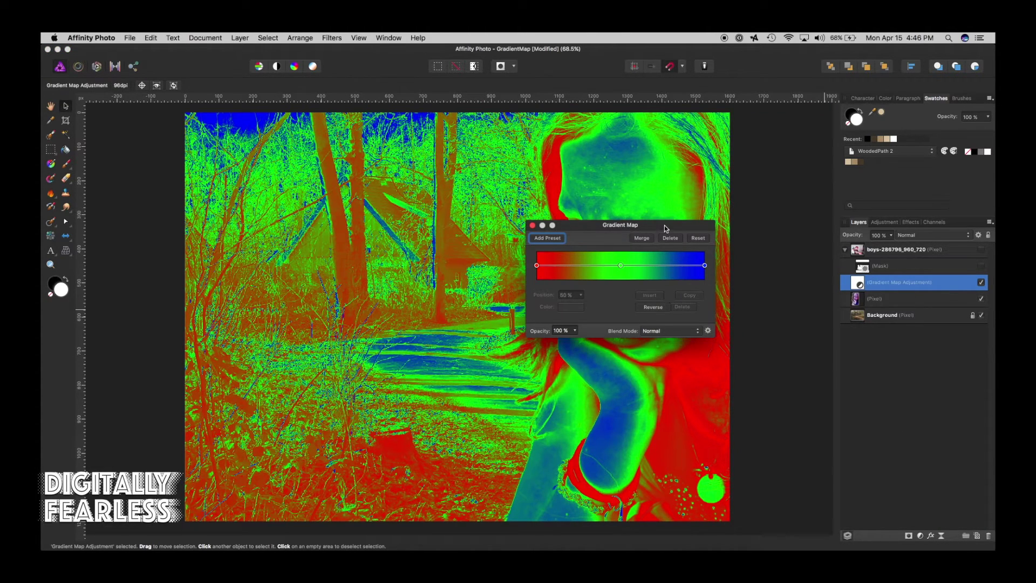
pyautogui.moveTo(665, 225); pyautogui.dragTo(456, 303)
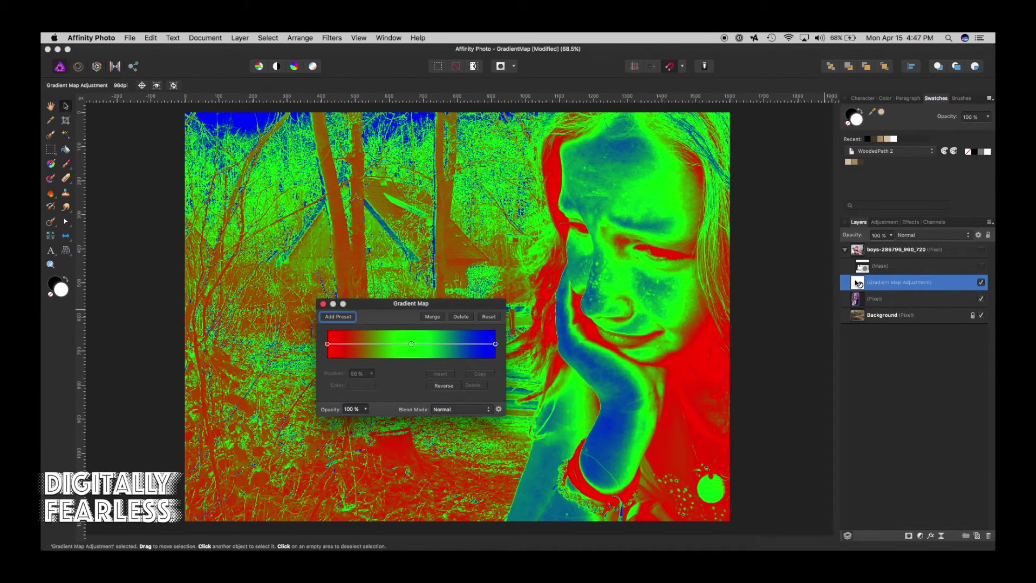
pyautogui.moveTo(858, 283); pyautogui.dragTo(866, 303)
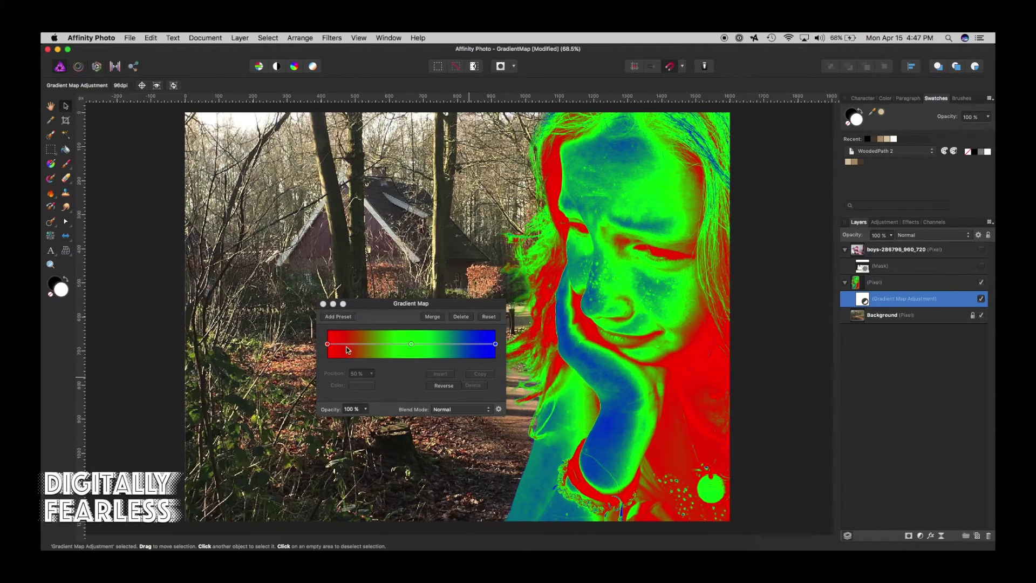
# Step: Set the Gradient Map's left stop to a brown sampled from the scene
pyautogui.click(327, 344)
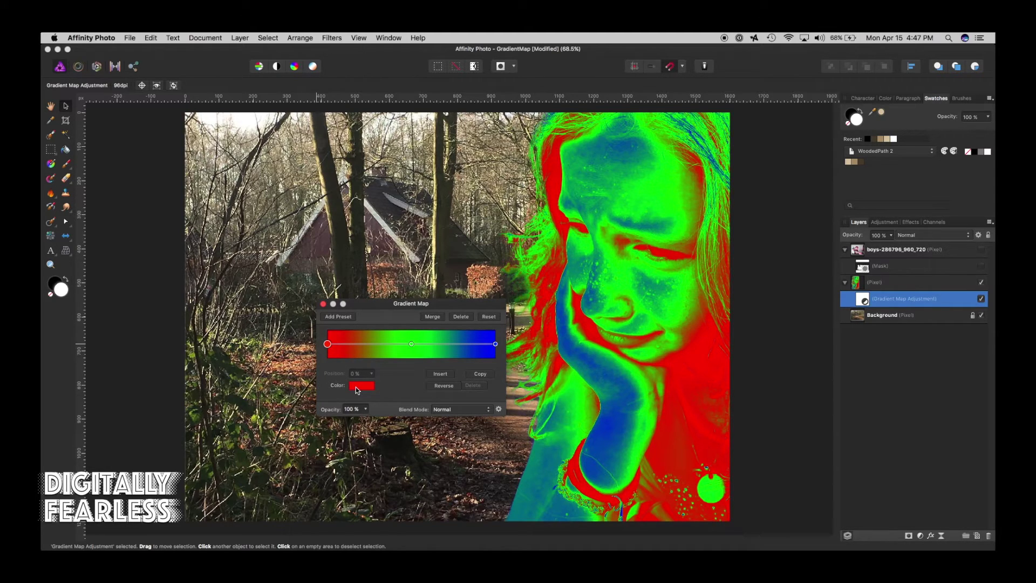
pyautogui.click(860, 163)
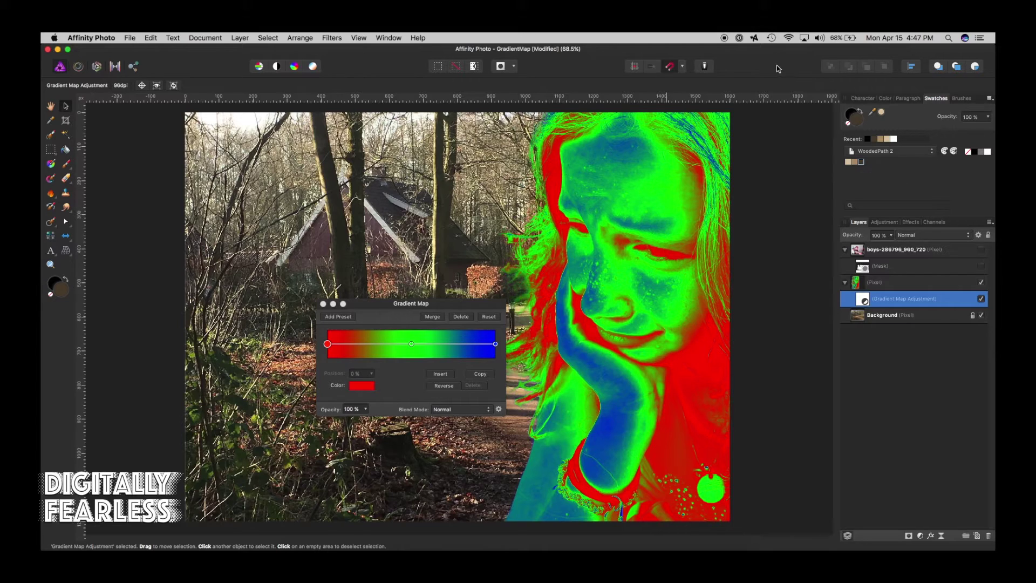
pyautogui.click(358, 387)
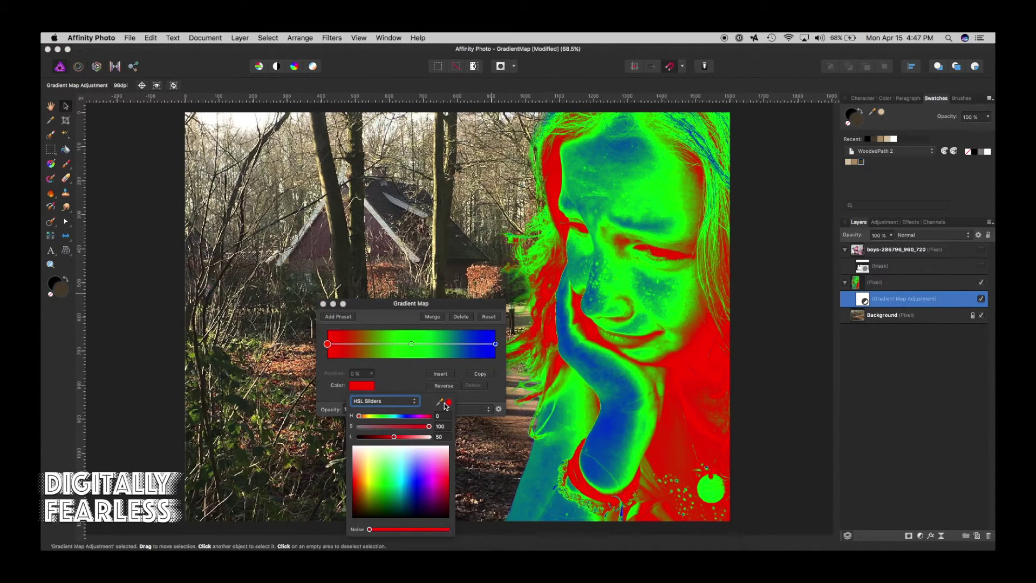
pyautogui.moveTo(446, 406); pyautogui.dragTo(59, 291)
pyautogui.click(449, 403)
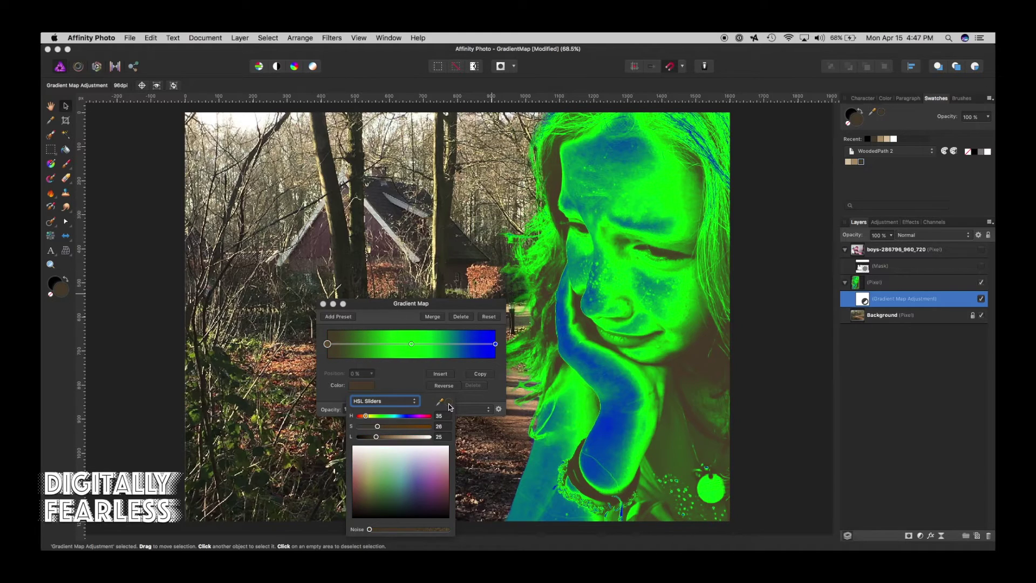
pyautogui.click(475, 395)
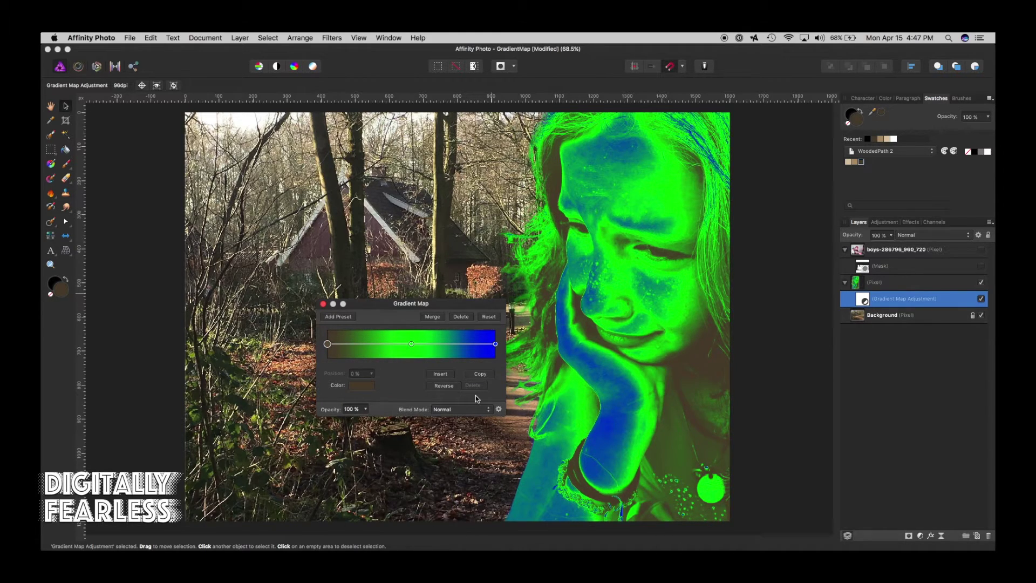
# Step: Set the middle gradient stop to a sampled tan colour
pyautogui.click(412, 343)
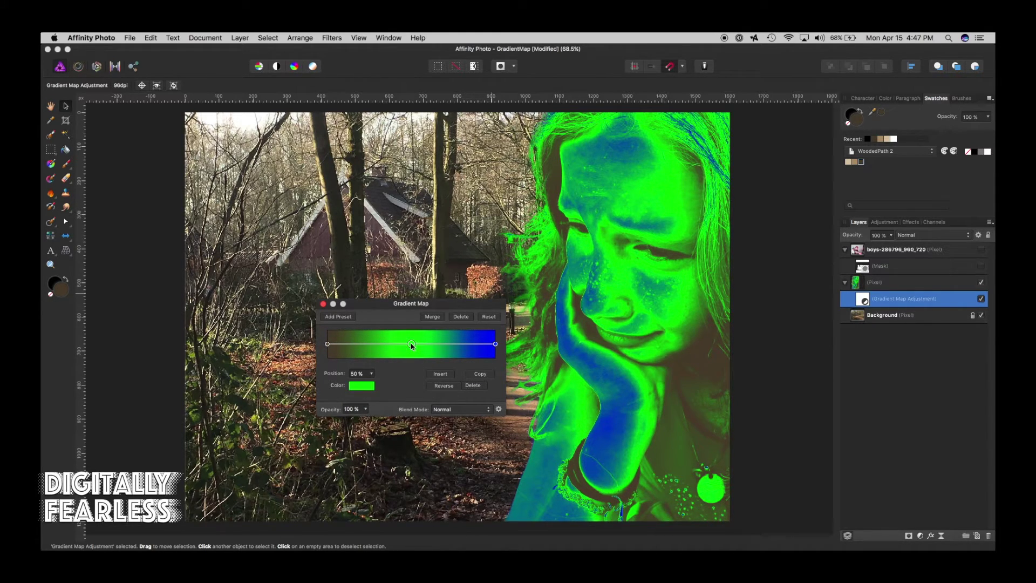
pyautogui.click(850, 161)
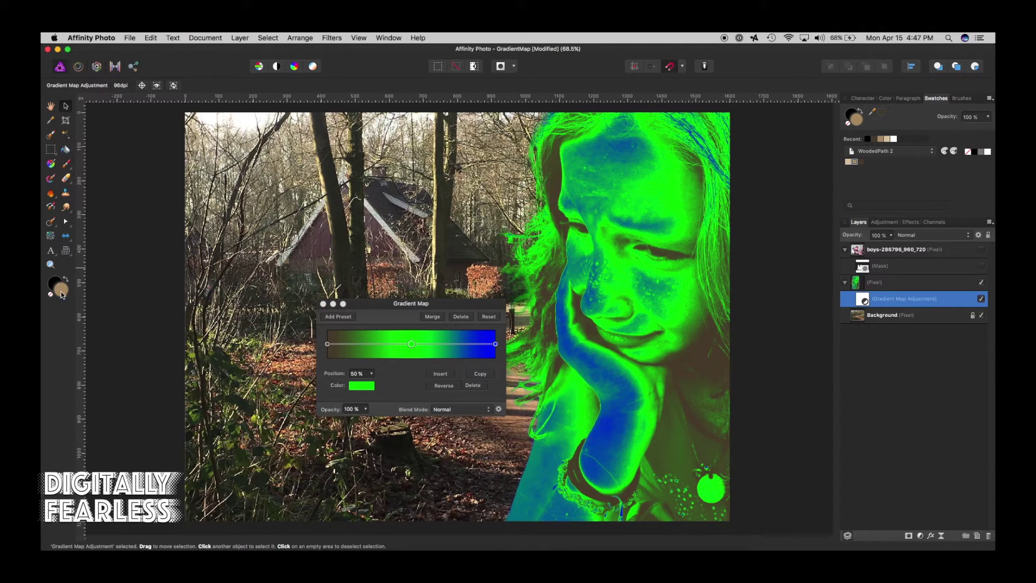
pyautogui.click(361, 385)
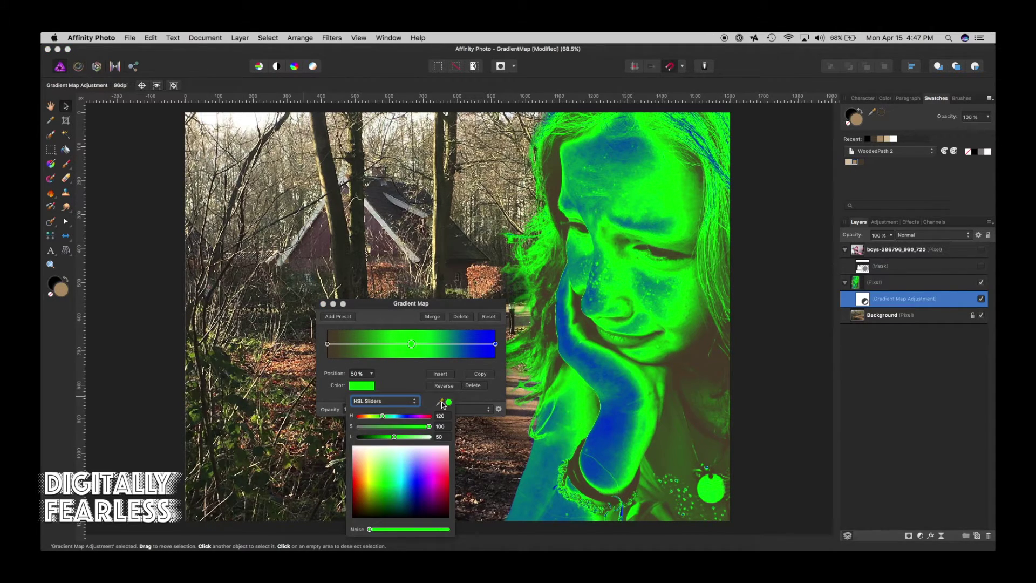
pyautogui.moveTo(440, 402); pyautogui.dragTo(64, 293)
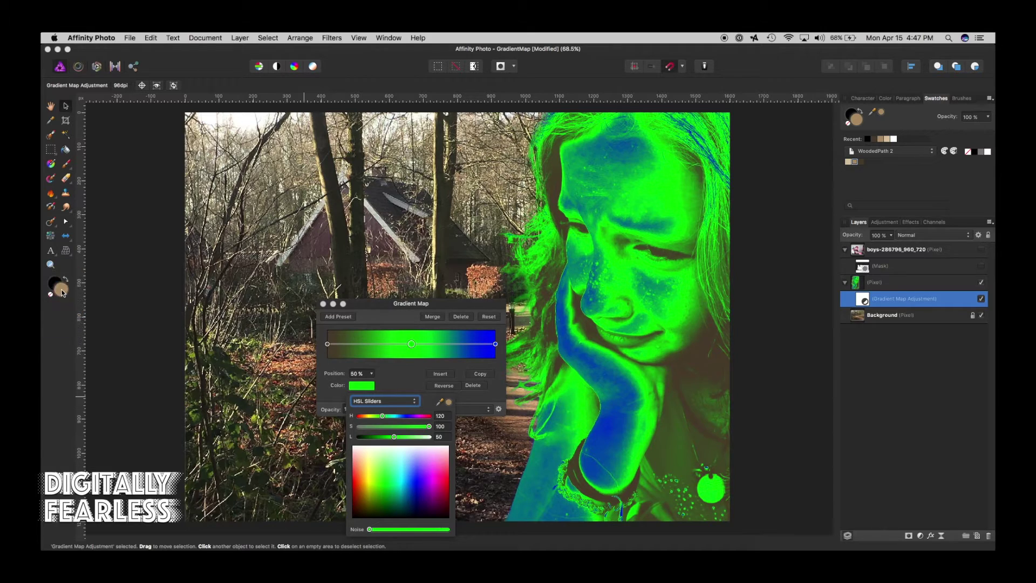
pyautogui.click(448, 402)
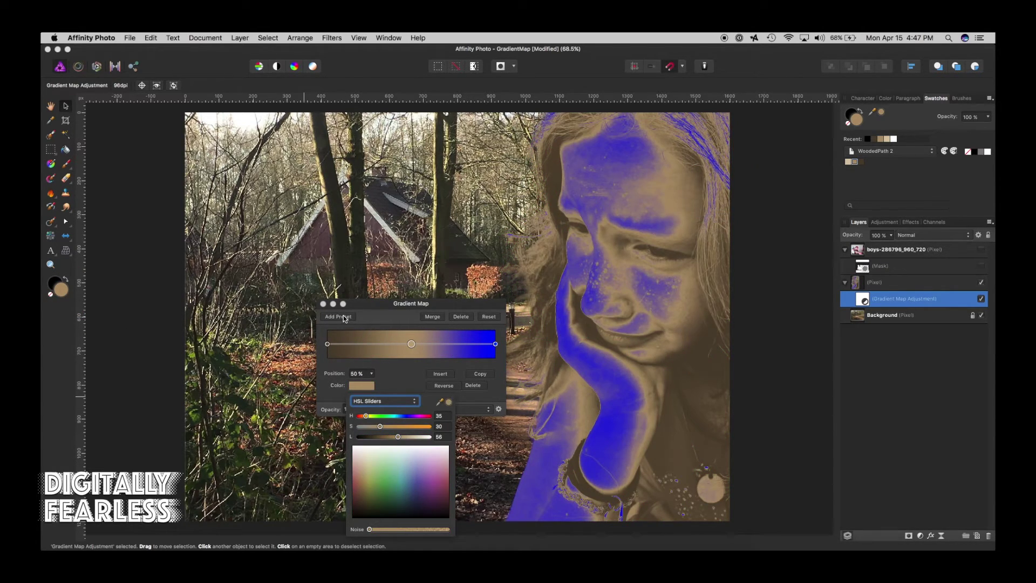
# Step: Set the end stop to a beige sampled from the photo's left edge, then close the Gradient Map
pyautogui.click(495, 344)
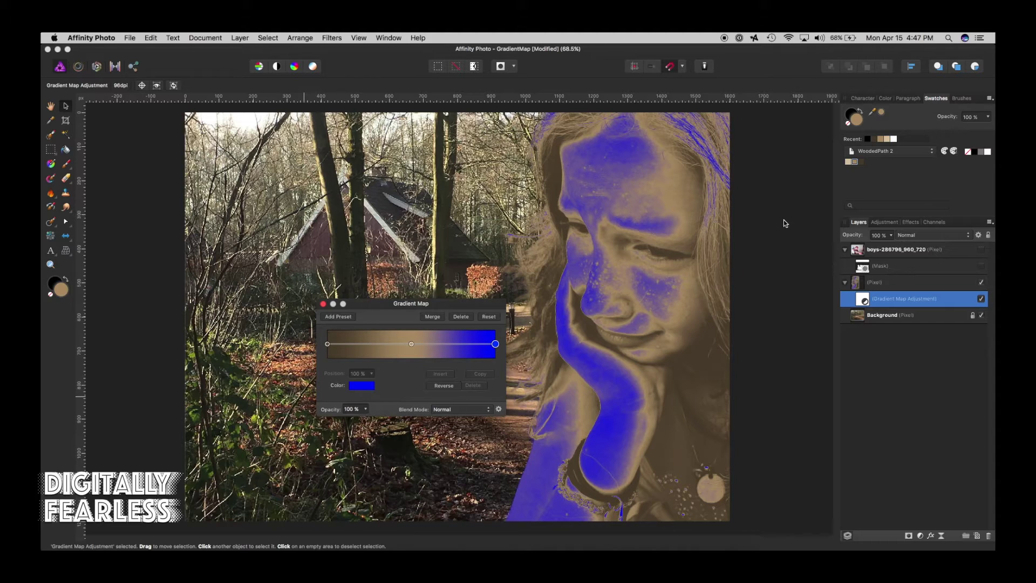
pyautogui.click(849, 163)
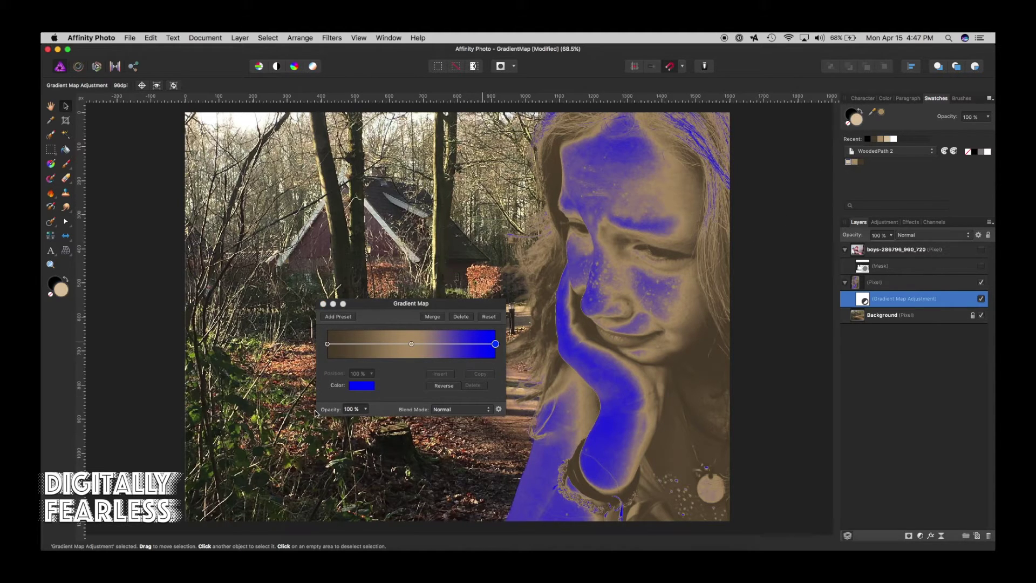
pyautogui.click(371, 387)
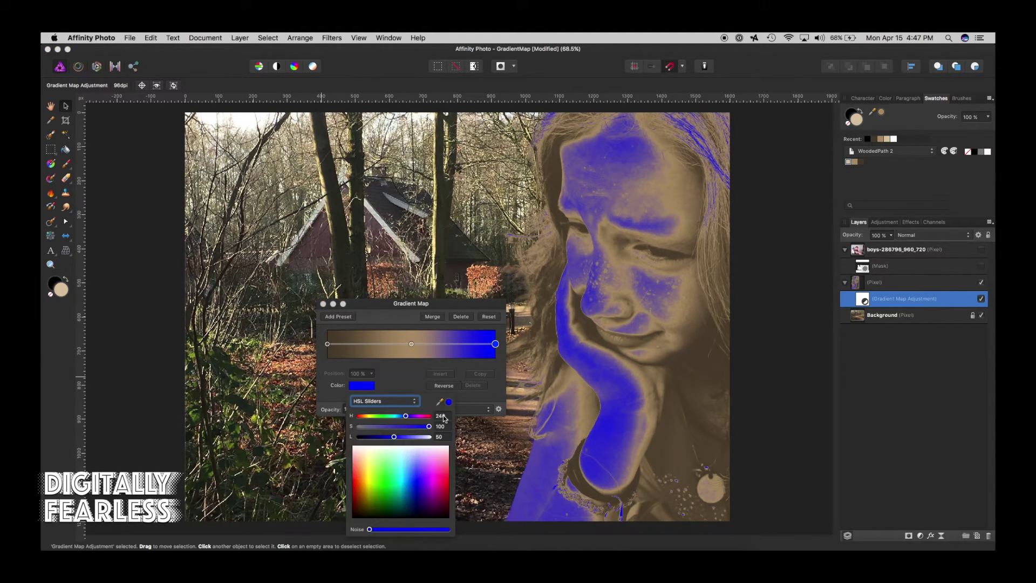
pyautogui.moveTo(448, 402); pyautogui.dragTo(60, 288)
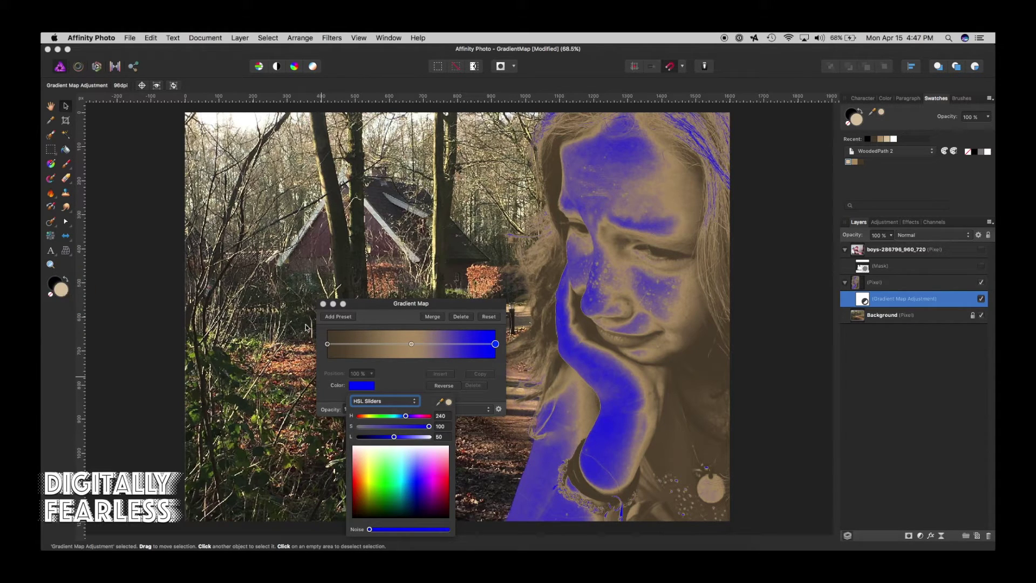
pyautogui.click(449, 404)
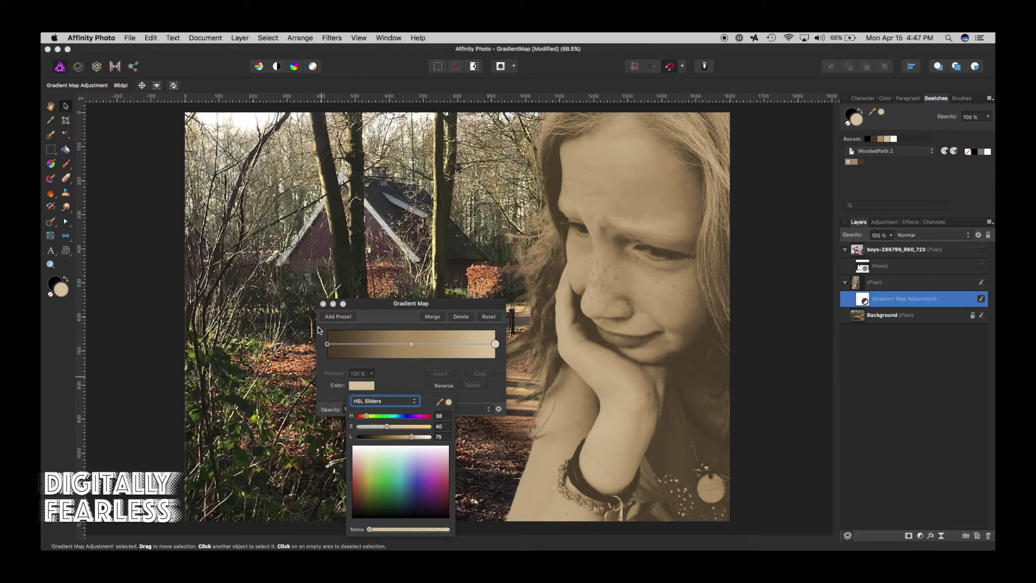
pyautogui.click(324, 305)
pyautogui.click(324, 304)
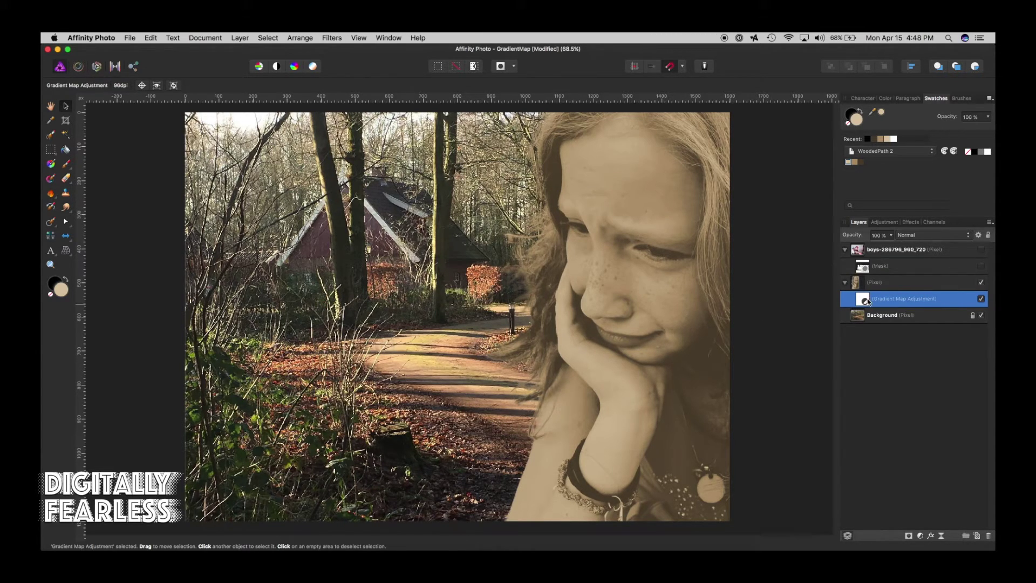
# Step: Set the girl's Gradient Map blend mode to Color and lower its opacity
pyautogui.click(930, 237)
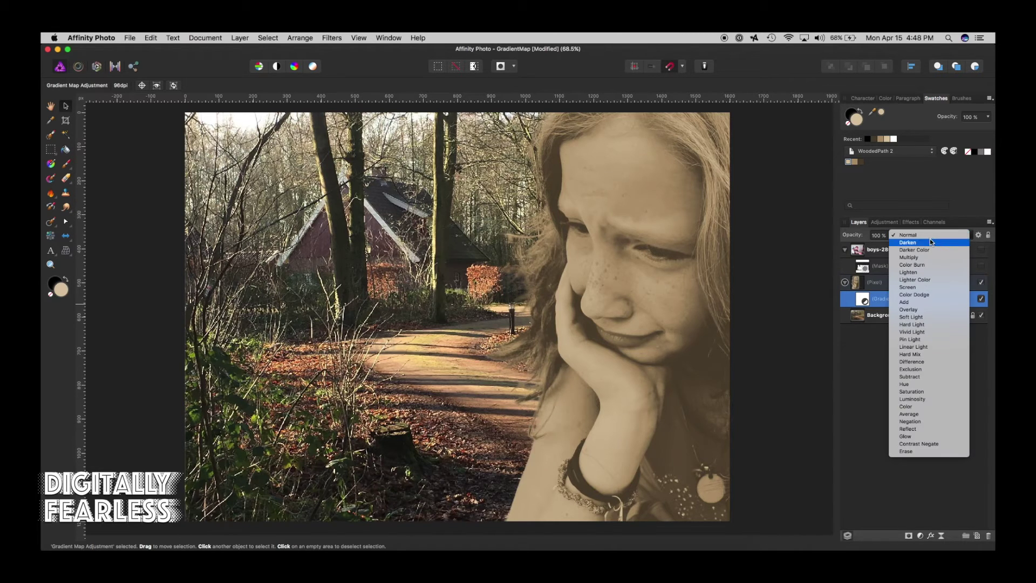
pyautogui.click(909, 407)
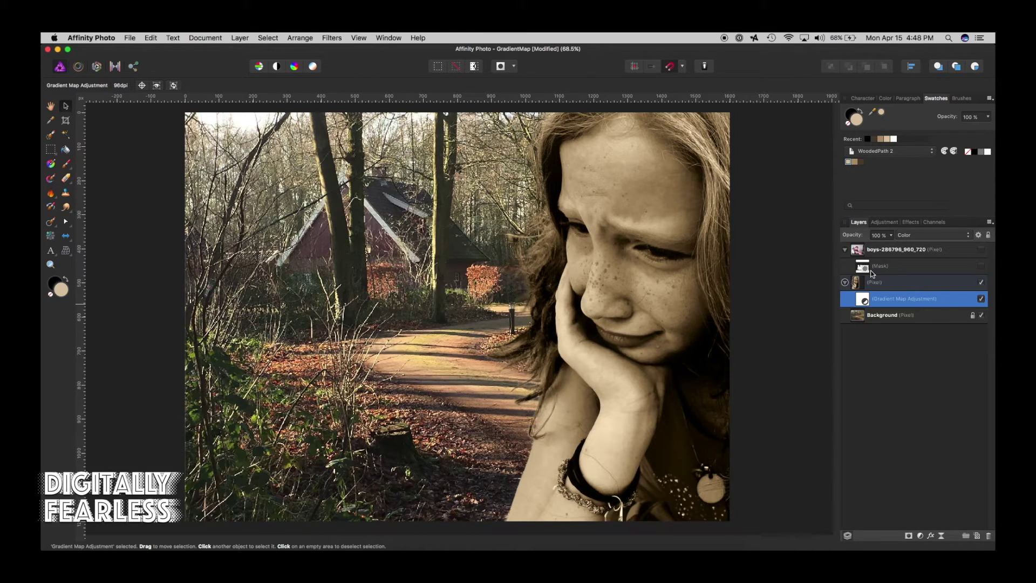
pyautogui.click(892, 235)
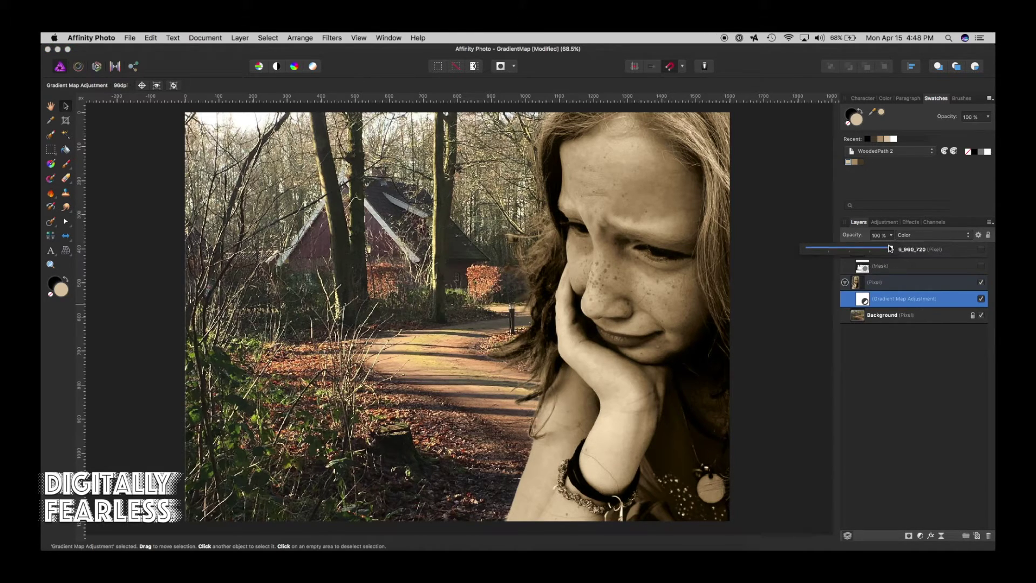
pyautogui.moveTo(890, 248); pyautogui.dragTo(863, 254)
pyautogui.click(910, 387)
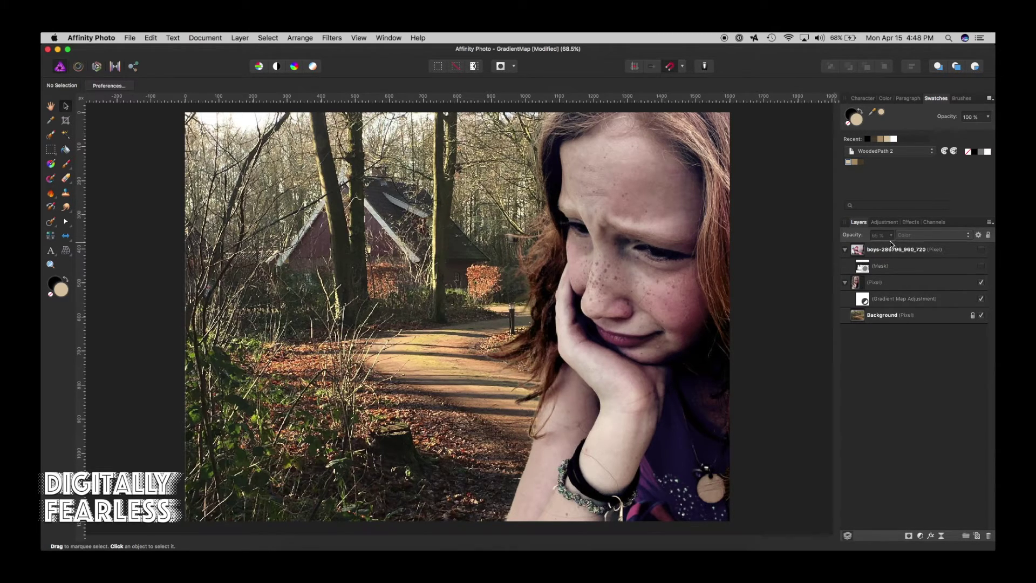
# Step: Set the Gradient Map opacity to 72%, hide it, and show the boys' photo layer
pyautogui.click(890, 266)
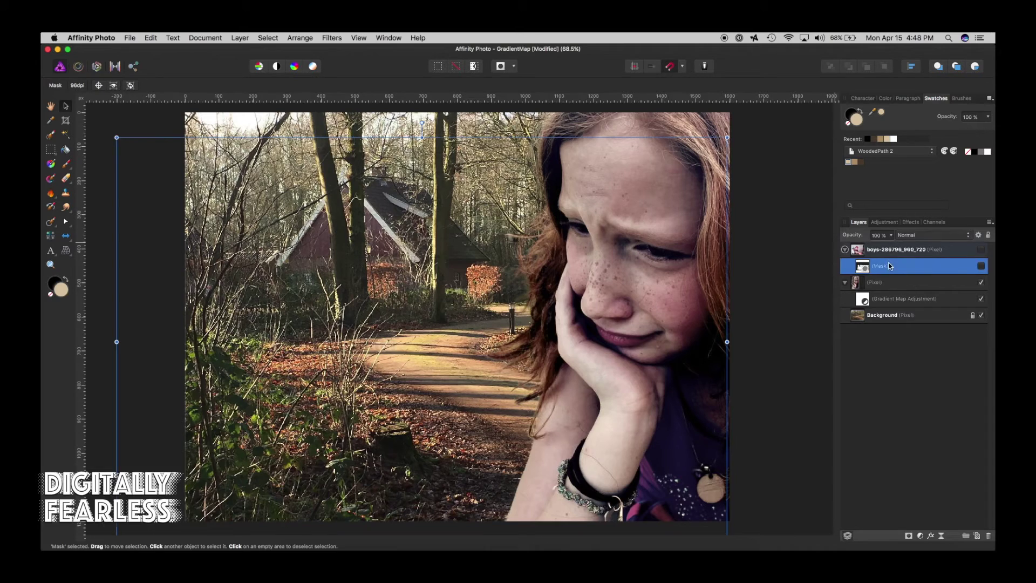
pyautogui.click(895, 300)
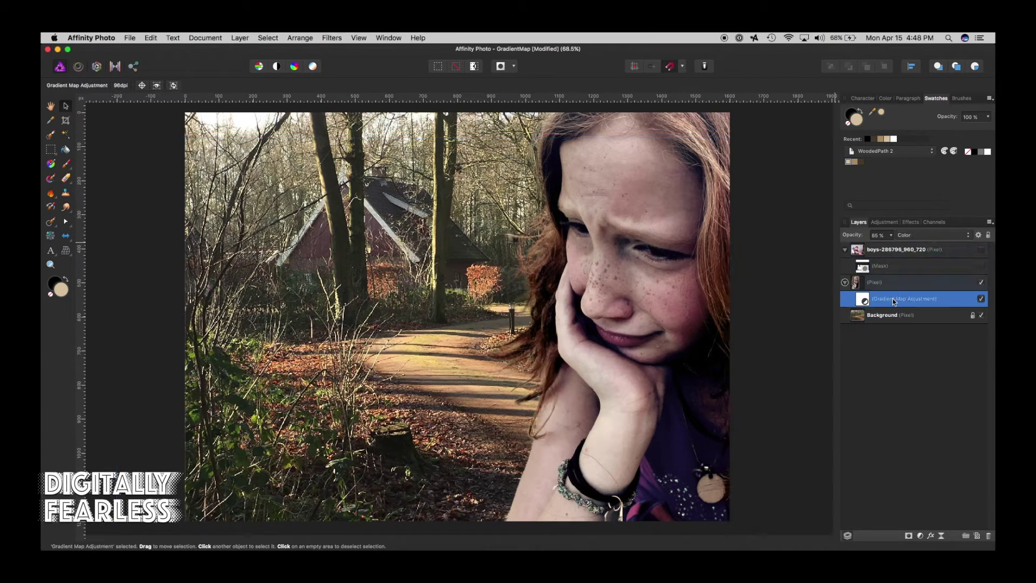
pyautogui.click(891, 235)
pyautogui.moveTo(890, 249)
pyautogui.mouseDown()
pyautogui.moveTo(904, 250)
pyautogui.moveTo(894, 252)
pyautogui.mouseUp()
pyautogui.click(981, 299)
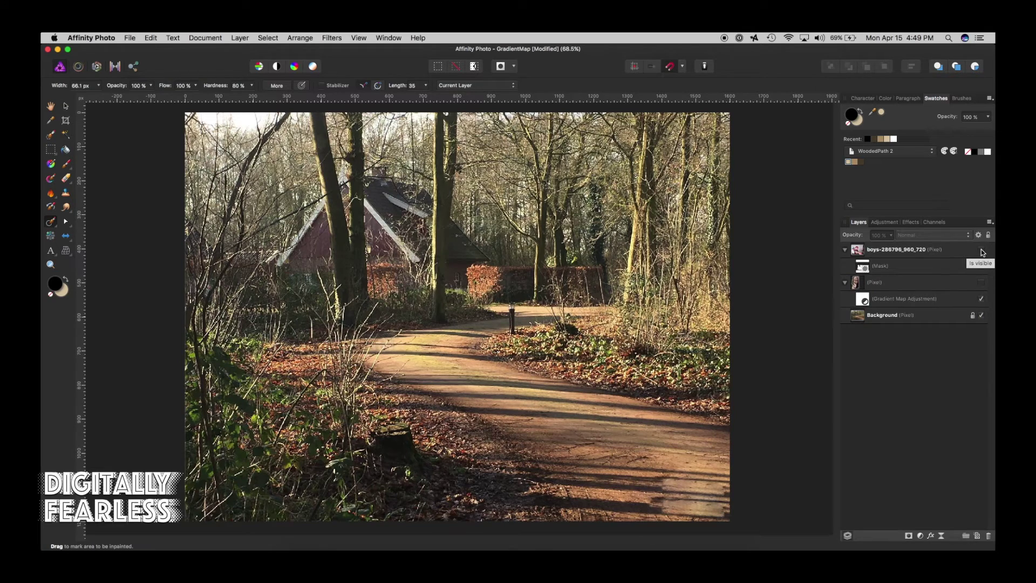
pyautogui.click(982, 250)
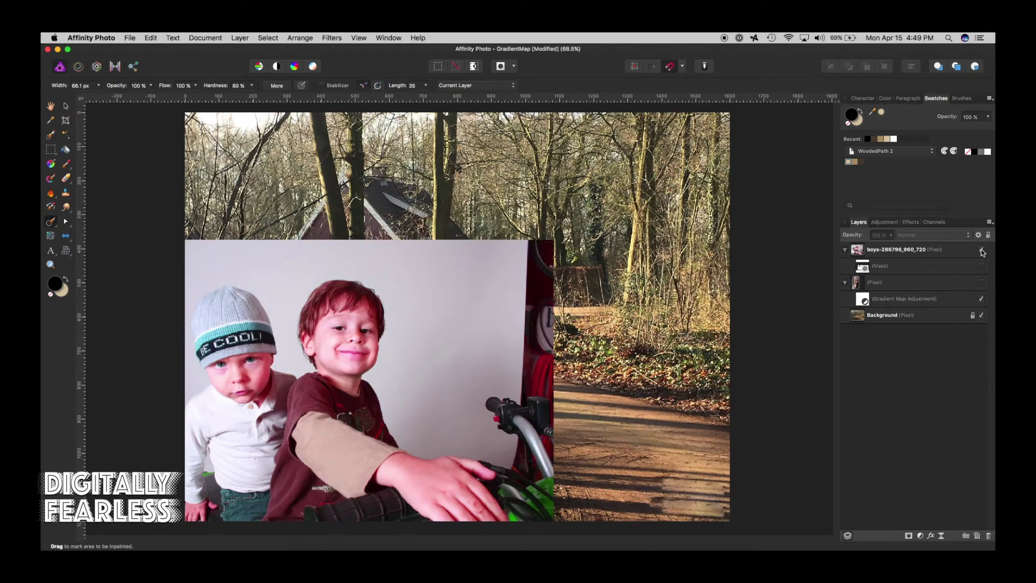
# Step: Paint a selection over the larger boy's head, sleeve, hand and forearm with the Selection Brush
pyautogui.click(53, 136)
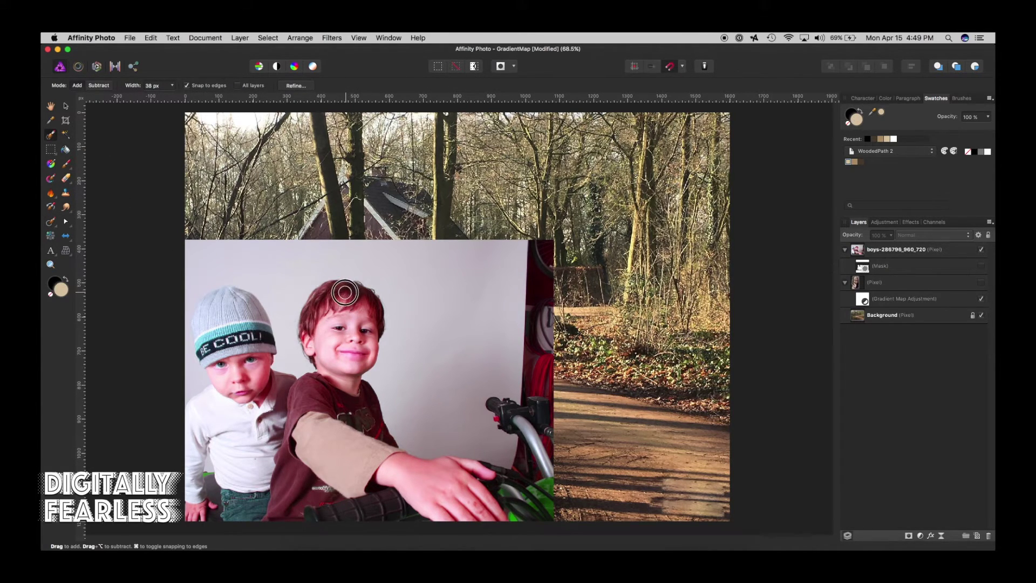
pyautogui.moveTo(331, 302)
pyautogui.mouseDown()
pyautogui.moveTo(335, 372)
pyautogui.moveTo(290, 445)
pyautogui.mouseUp()
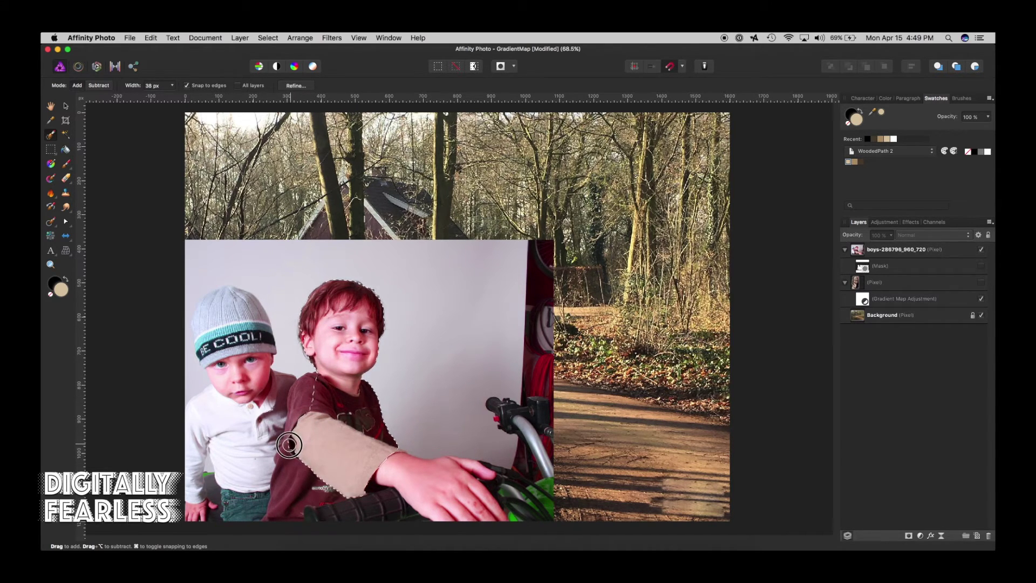
pyautogui.moveTo(285, 487); pyautogui.dragTo(299, 445)
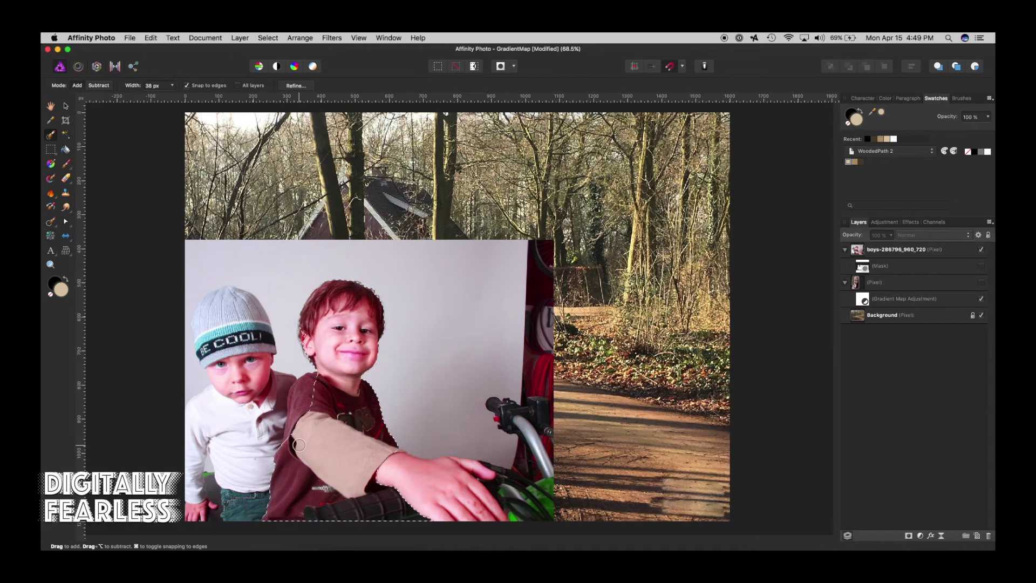
pyautogui.moveTo(419, 485); pyautogui.dragTo(463, 498)
pyautogui.moveTo(423, 471)
pyautogui.mouseDown()
pyautogui.moveTo(412, 467)
pyautogui.moveTo(459, 463)
pyautogui.mouseUp()
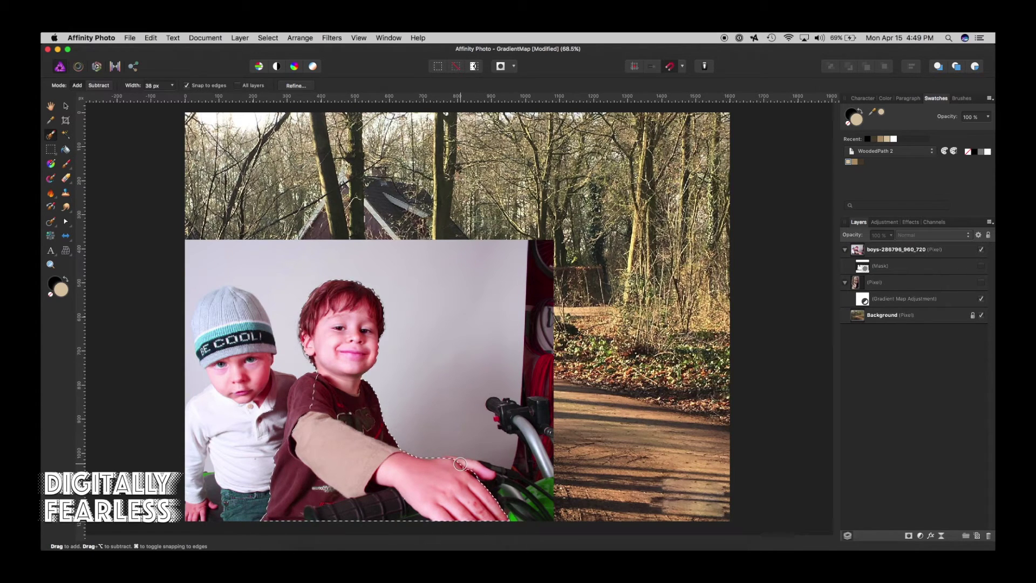
# Step: At 20 px brush width, add the fingertips and the smaller boy's shirt, hand, hat and face
pyautogui.press('[')
pyautogui.press('[')
pyautogui.press('[')
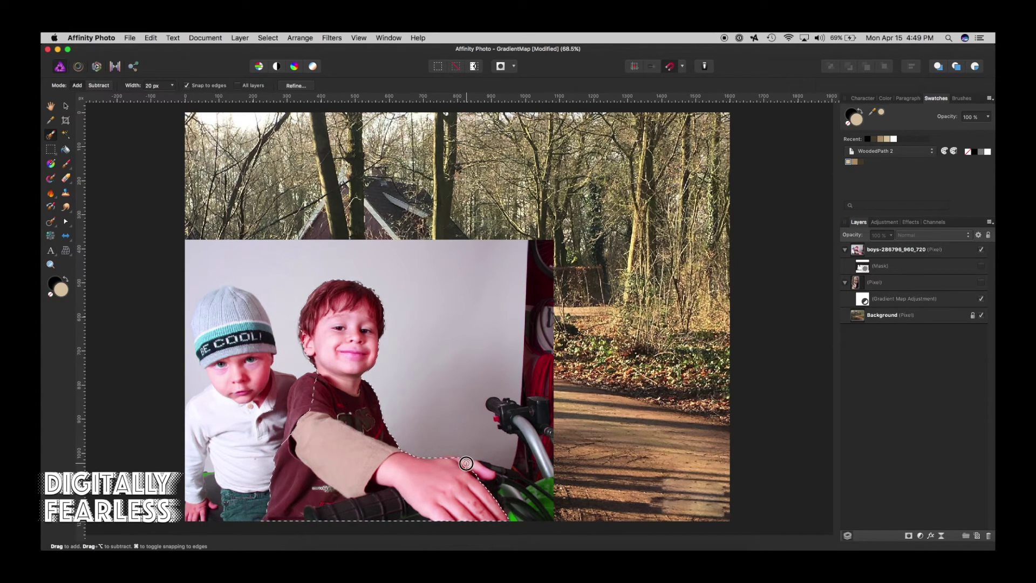
pyautogui.moveTo(471, 464); pyautogui.dragTo(483, 480)
pyautogui.moveTo(249, 477)
pyautogui.mouseDown()
pyautogui.moveTo(222, 480)
pyautogui.moveTo(232, 456)
pyautogui.moveTo(226, 464)
pyautogui.moveTo(244, 469)
pyautogui.moveTo(203, 424)
pyautogui.mouseUp()
pyautogui.moveTo(247, 351)
pyautogui.mouseDown()
pyautogui.moveTo(234, 294)
pyautogui.moveTo(216, 298)
pyautogui.mouseUp()
pyautogui.moveTo(182, 339); pyautogui.dragTo(195, 393)
# Step: Mask the boys' layer to the selection and show the masked boys over the woodland path
pyautogui.click(910, 535)
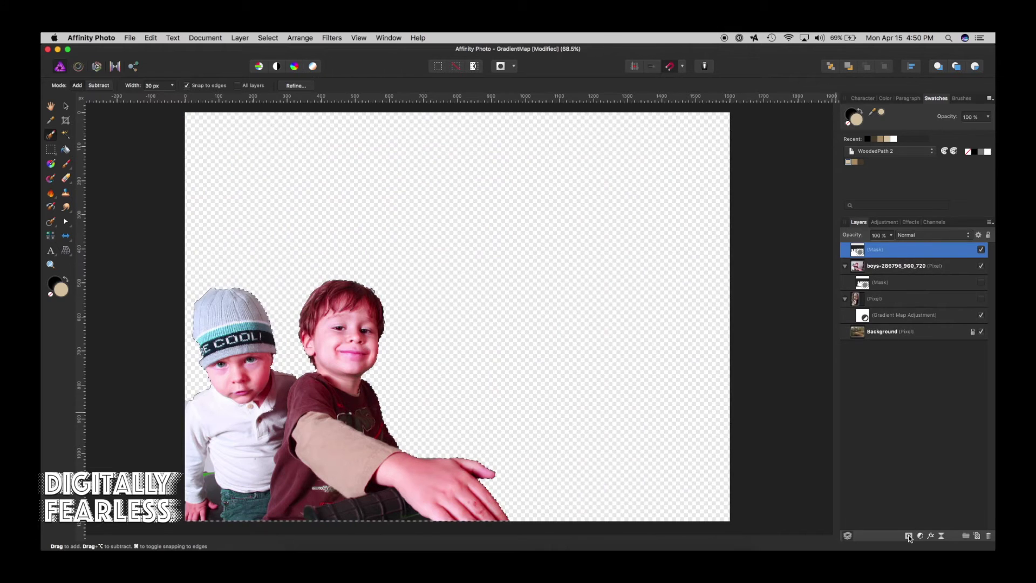
pyautogui.press('Delete')
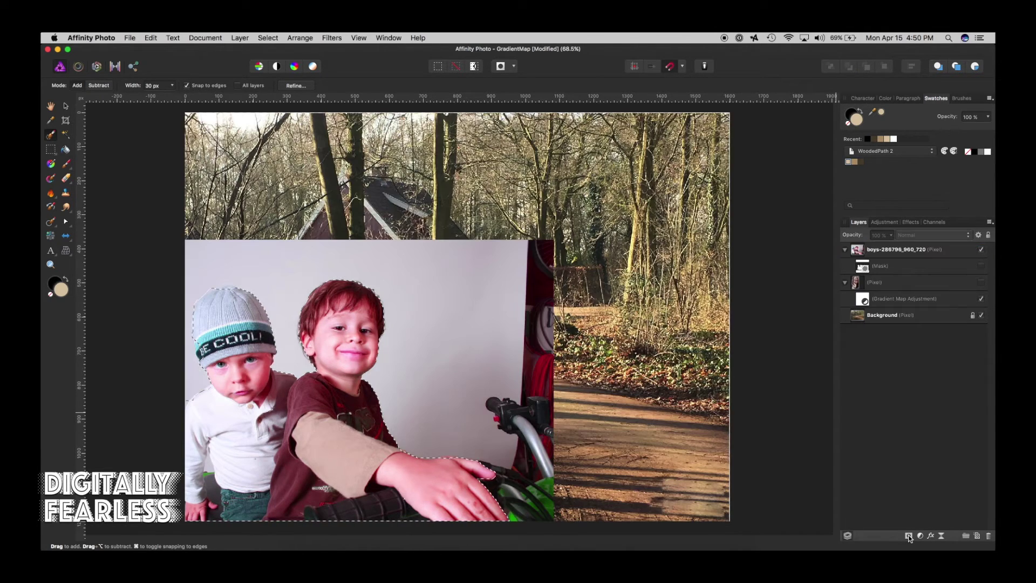
pyautogui.click(864, 251)
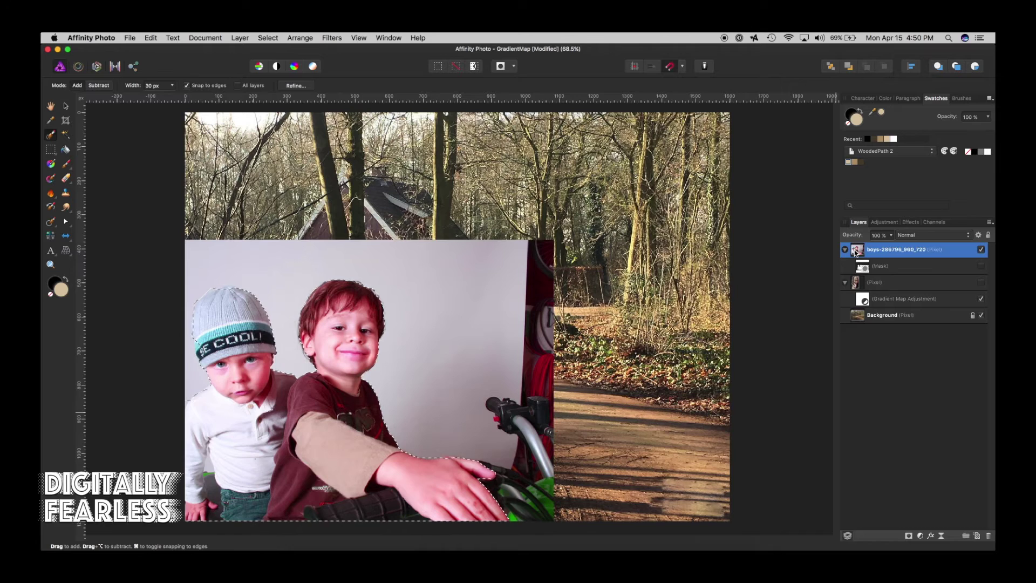
pyautogui.click(909, 536)
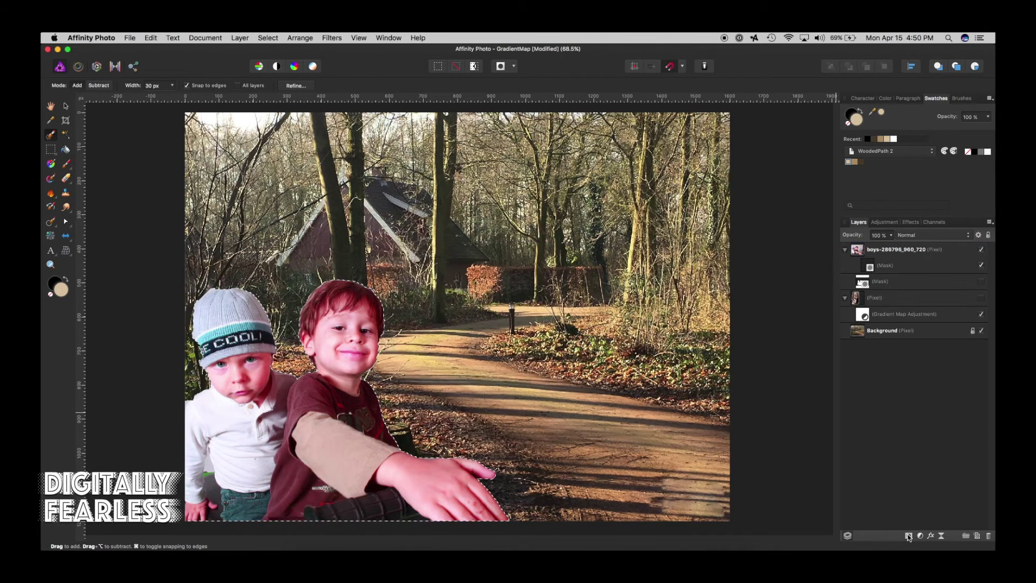
pyautogui.press('BackSpace')
pyautogui.click(868, 265)
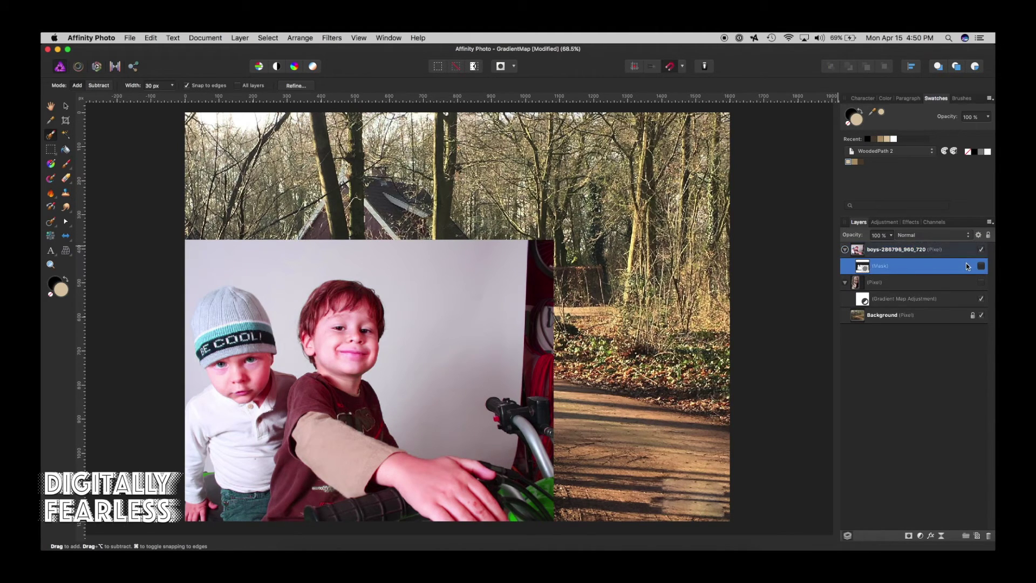
pyautogui.click(981, 266)
# Step: Deselect the boys' mask layer and make the girl's Pixel layer visible again
pyautogui.click(894, 355)
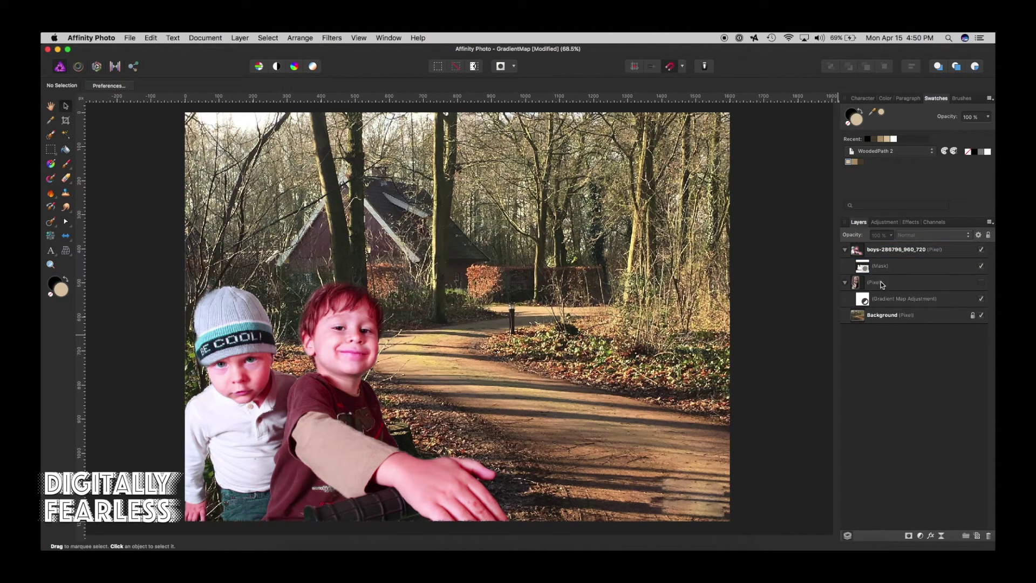
pyautogui.click(863, 269)
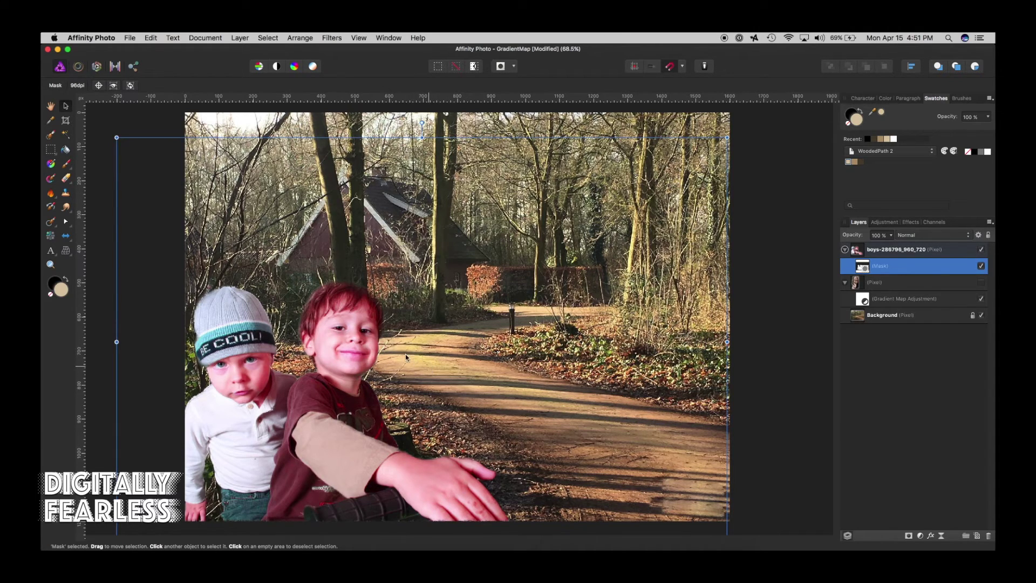
pyautogui.click(941, 371)
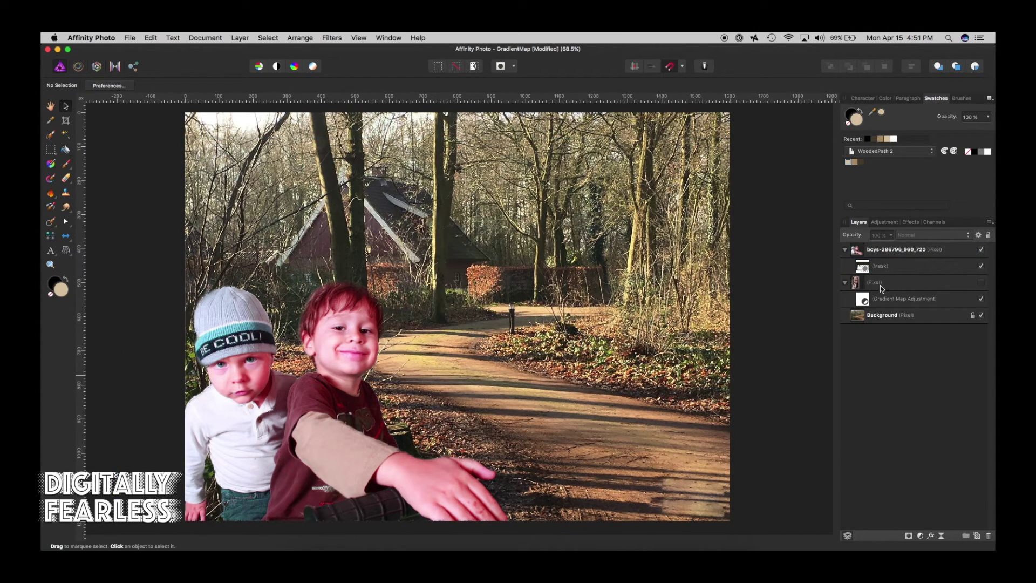
pyautogui.click(981, 284)
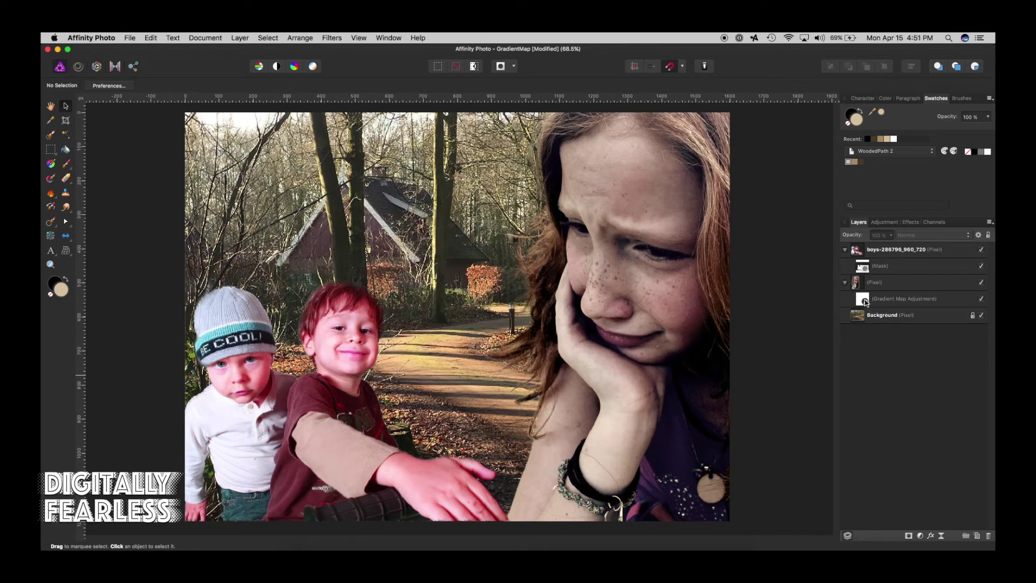
# Step: Duplicate the girl's Gradient Map onto the boys' layer and set the copy to 43% opacity
pyautogui.click(865, 302)
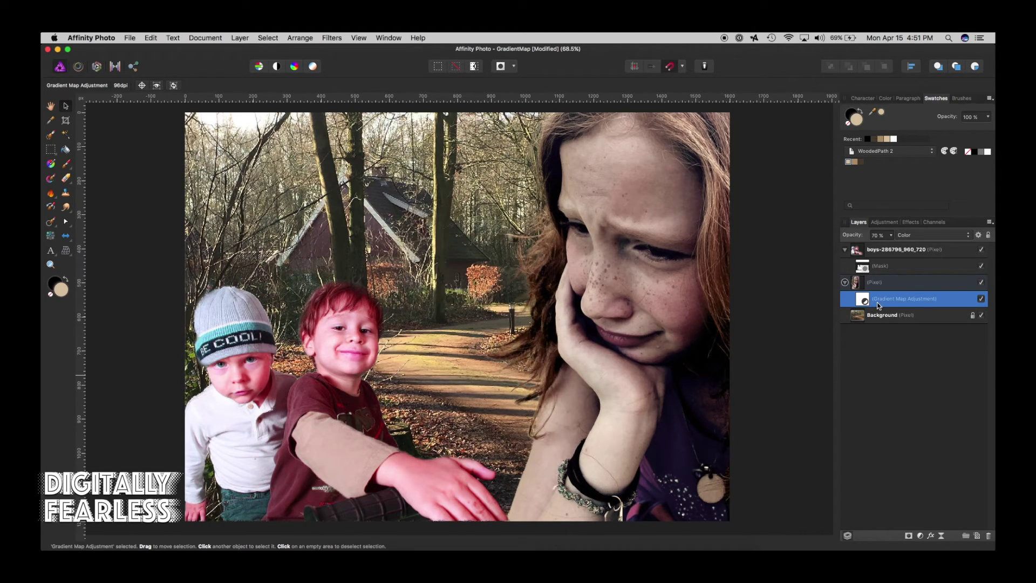
pyautogui.press('super+j')
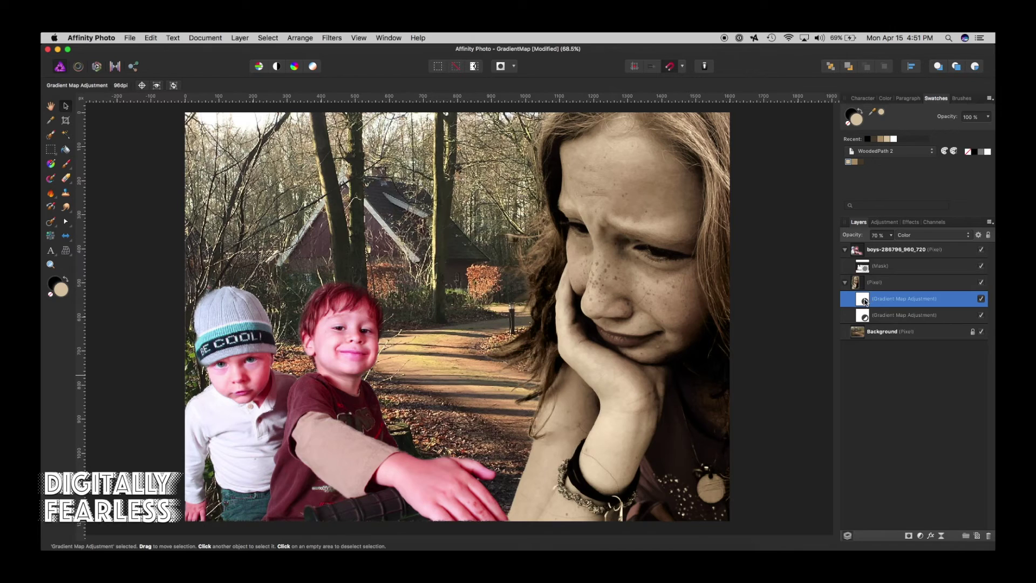
pyautogui.click(864, 302)
pyautogui.moveTo(864, 301); pyautogui.dragTo(866, 253)
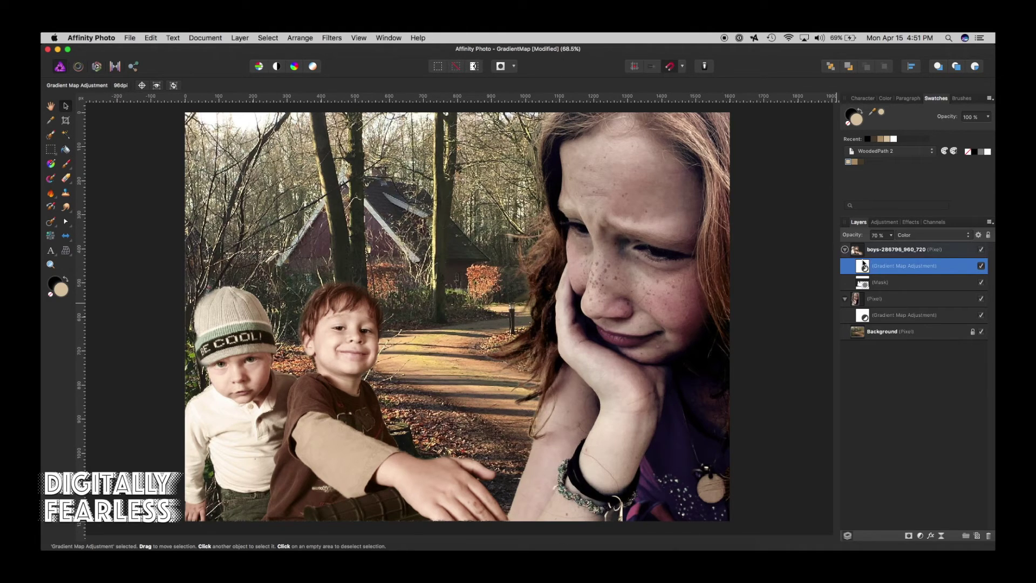
pyautogui.click(892, 238)
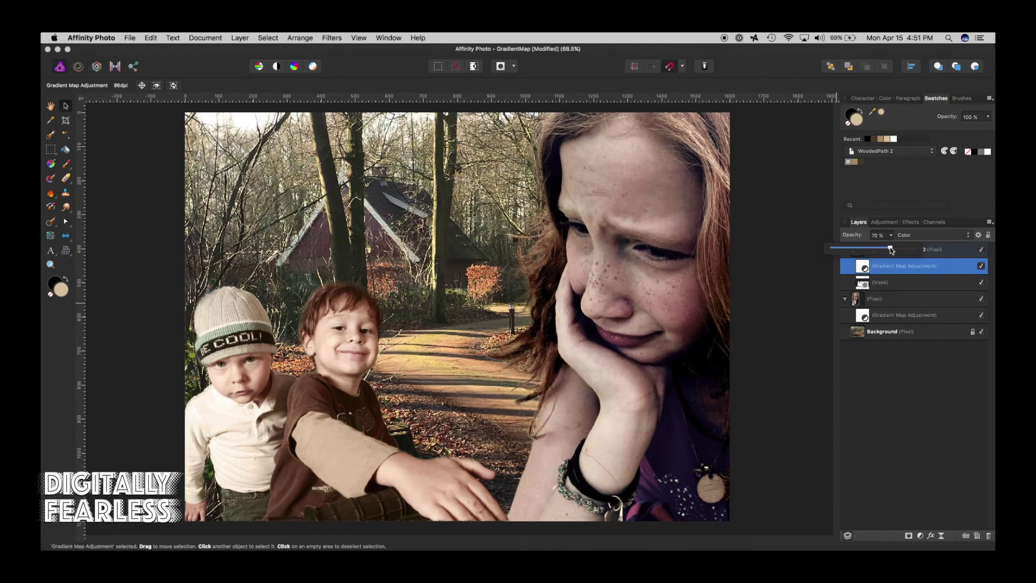
pyautogui.moveTo(891, 250); pyautogui.dragTo(855, 249)
pyautogui.click(902, 387)
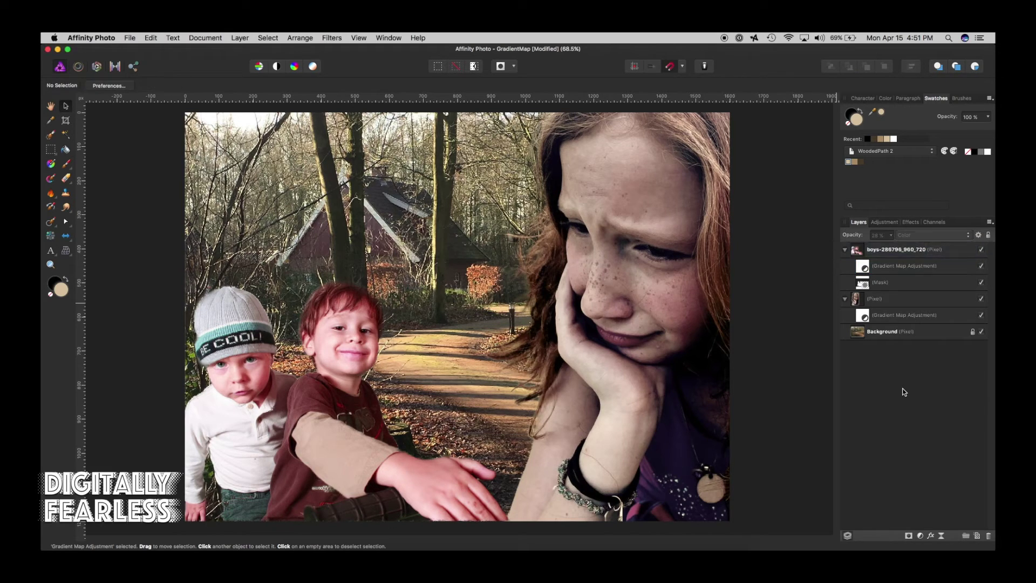
# Step: Lower the girl's Gradient Map opacity to 54%
pyautogui.click(889, 317)
pyautogui.click(892, 236)
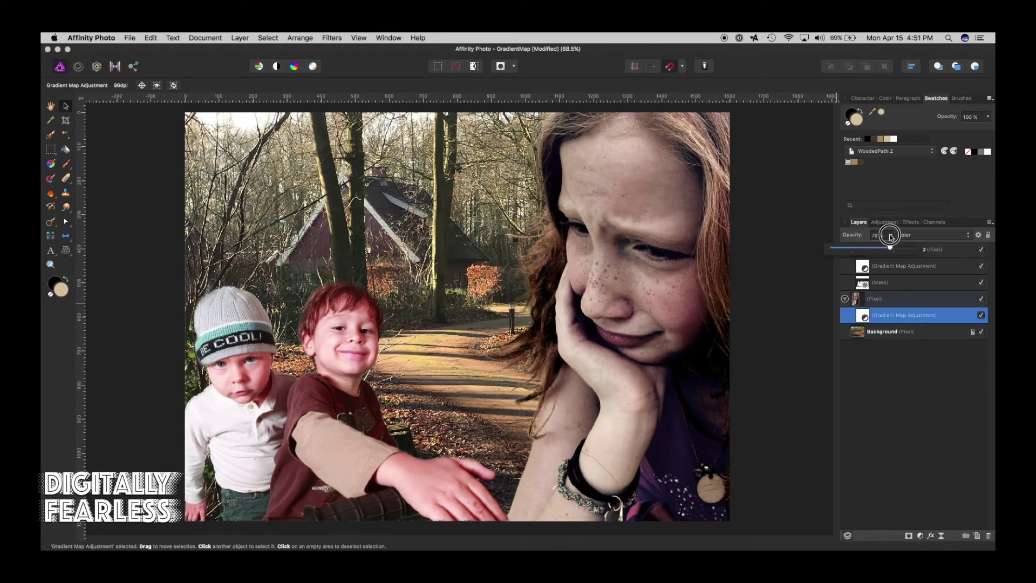
pyautogui.click(868, 236)
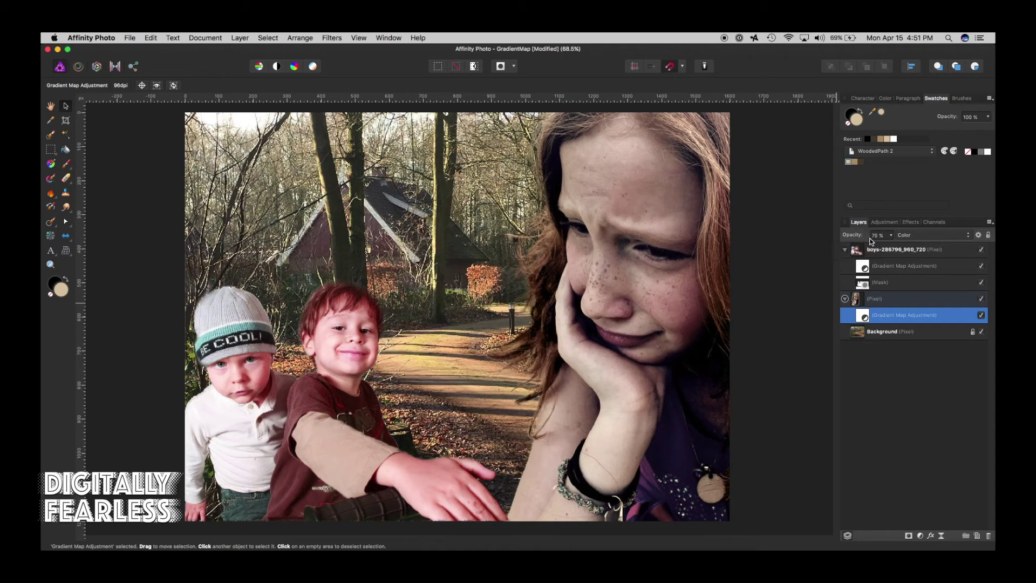
pyautogui.moveTo(892, 243)
pyautogui.mouseDown()
pyautogui.moveTo(875, 252)
pyautogui.moveTo(884, 255)
pyautogui.mouseUp()
pyautogui.click(906, 382)
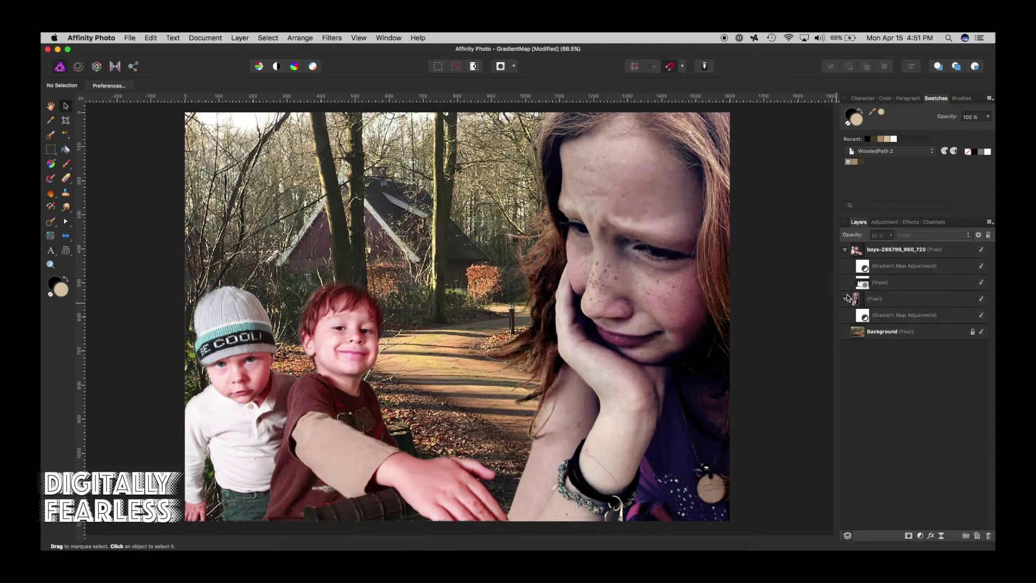
# Step: Hide both Gradient Maps and run Layer > Merge Visible to create a merged layer
pyautogui.click(983, 267)
pyautogui.click(981, 316)
pyautogui.click(239, 37)
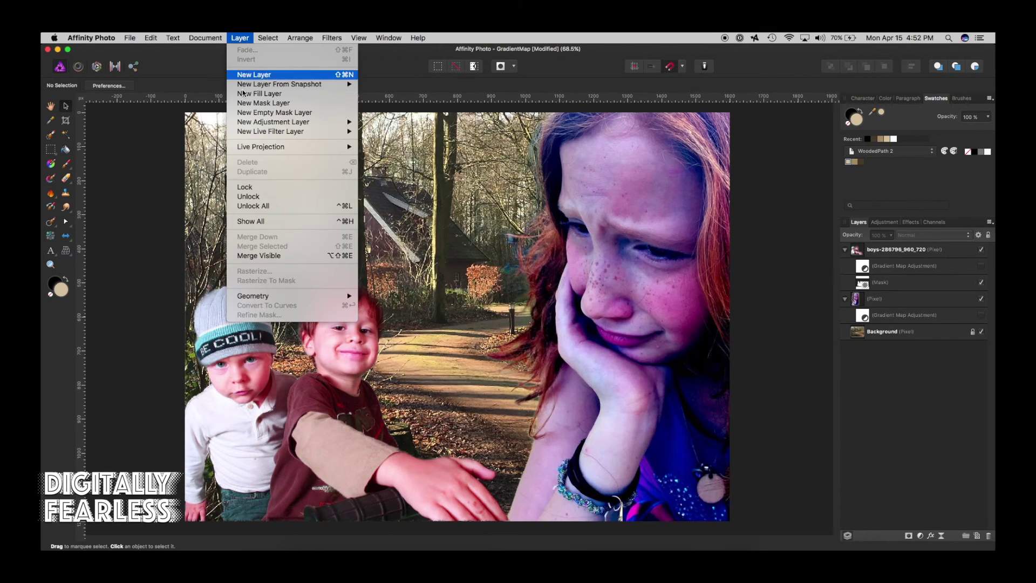
pyautogui.click(248, 257)
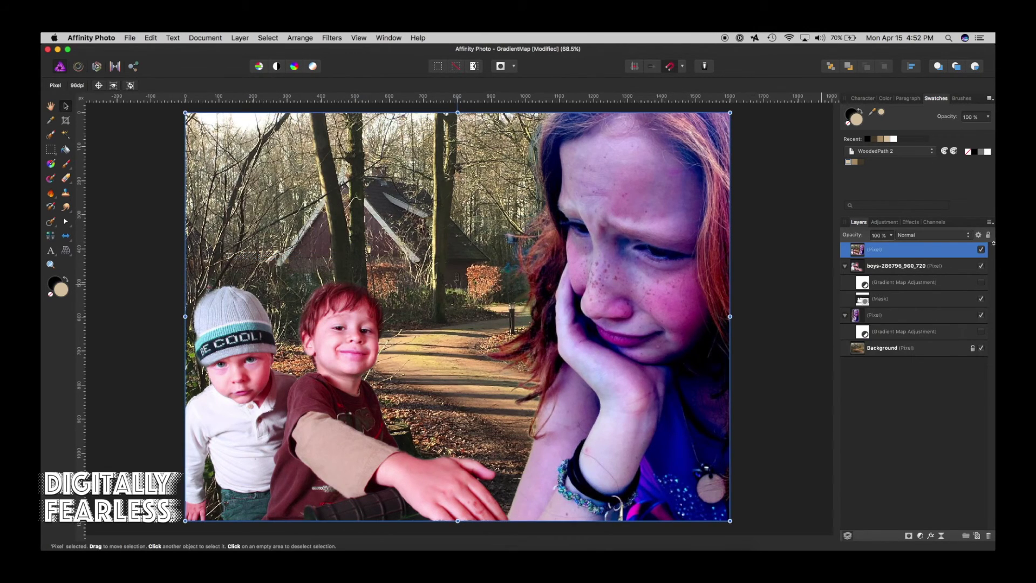
# Step: Turn both Gradient Maps back on, check the merged Pixel layer, then hide it
pyautogui.click(981, 282)
pyautogui.click(982, 331)
pyautogui.click(981, 250)
pyautogui.click(981, 250)
# Step: Add a Curves adjustment with the girl's layer selected
pyautogui.click(857, 317)
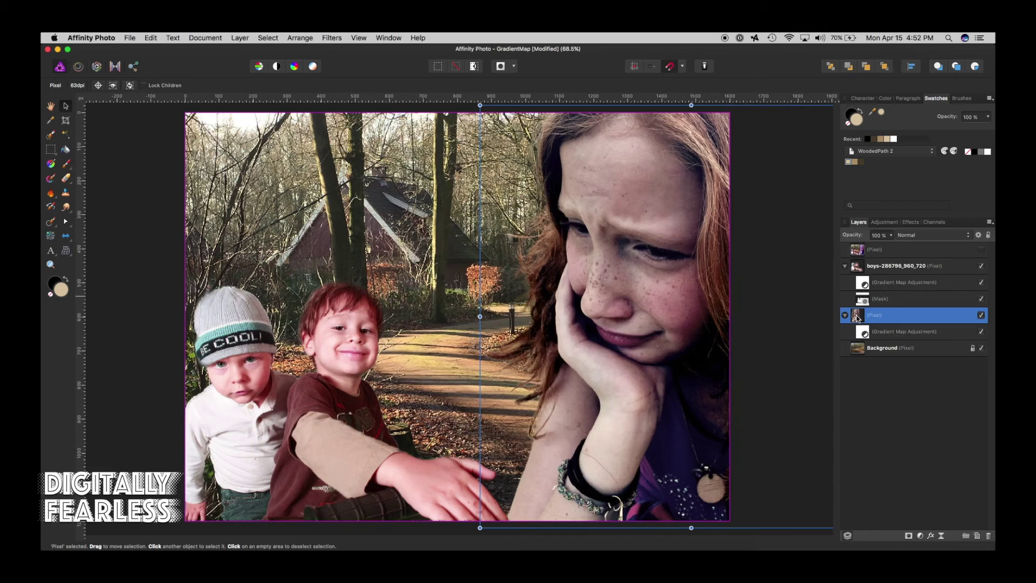
pyautogui.click(920, 536)
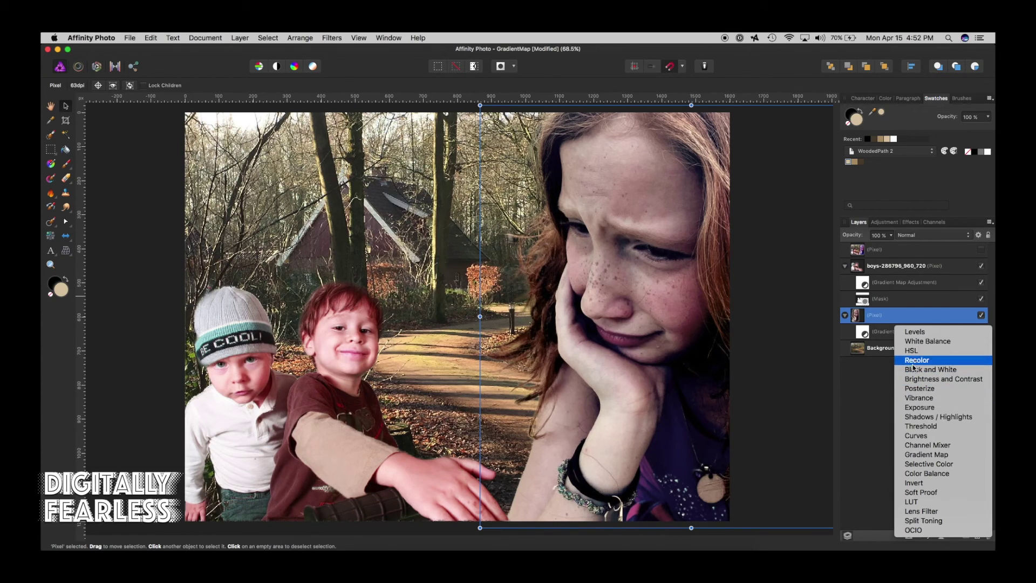
pyautogui.click(913, 438)
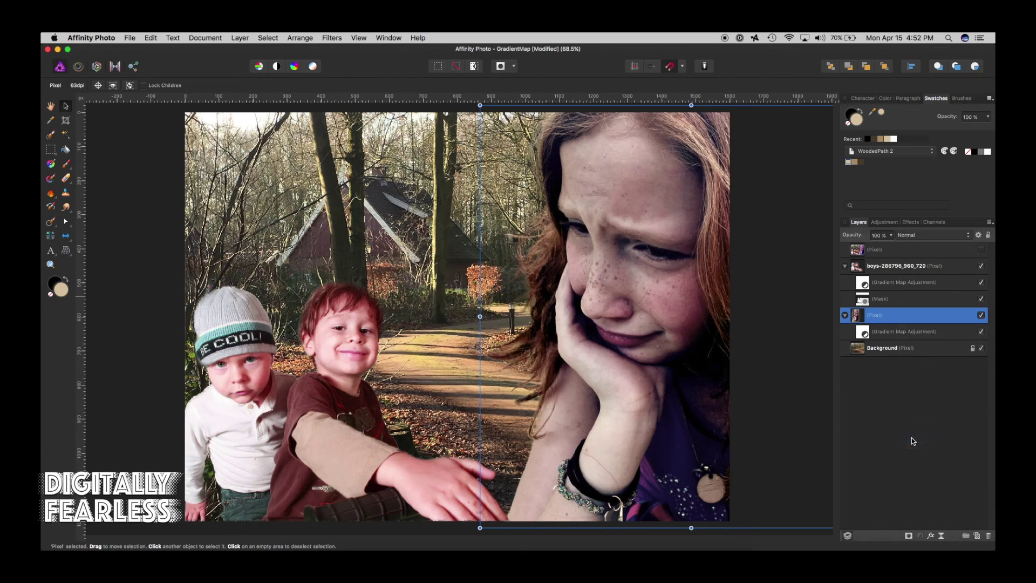
pyautogui.moveTo(389, 163); pyautogui.dragTo(840, 199)
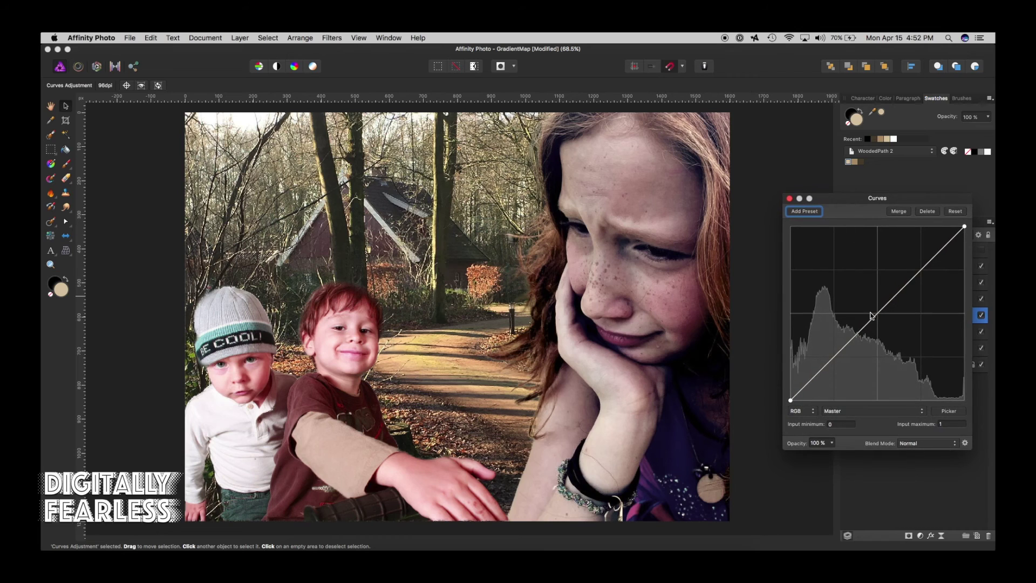
# Step: Nest the Curves inside the girl layer and shape an S-curve: shadows lowered, highlights raised
pyautogui.click(832, 363)
pyautogui.moveTo(832, 364); pyautogui.dragTo(835, 367)
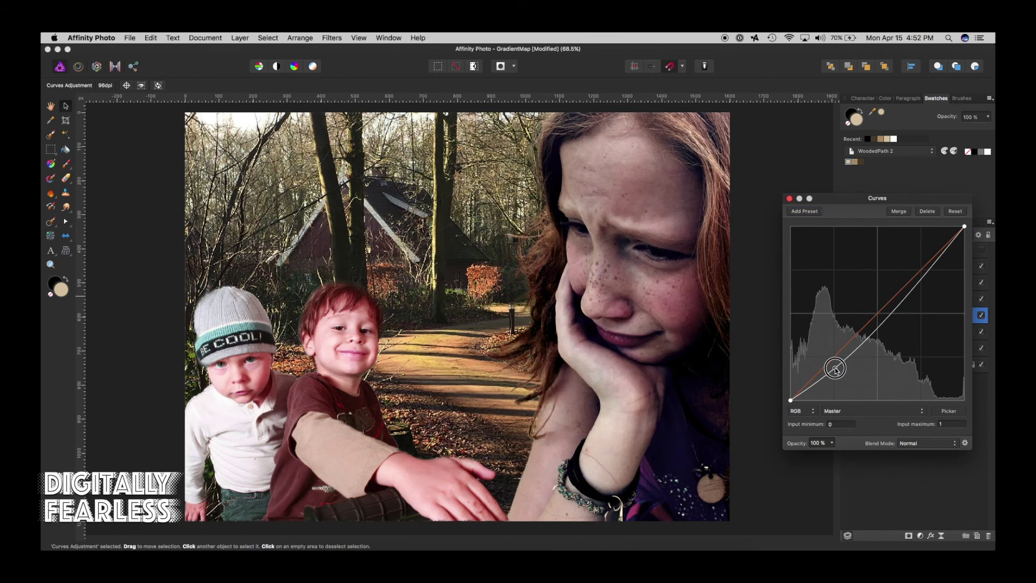
pyautogui.moveTo(812, 205); pyautogui.dragTo(612, 169)
pyautogui.moveTo(864, 316); pyautogui.dragTo(870, 338)
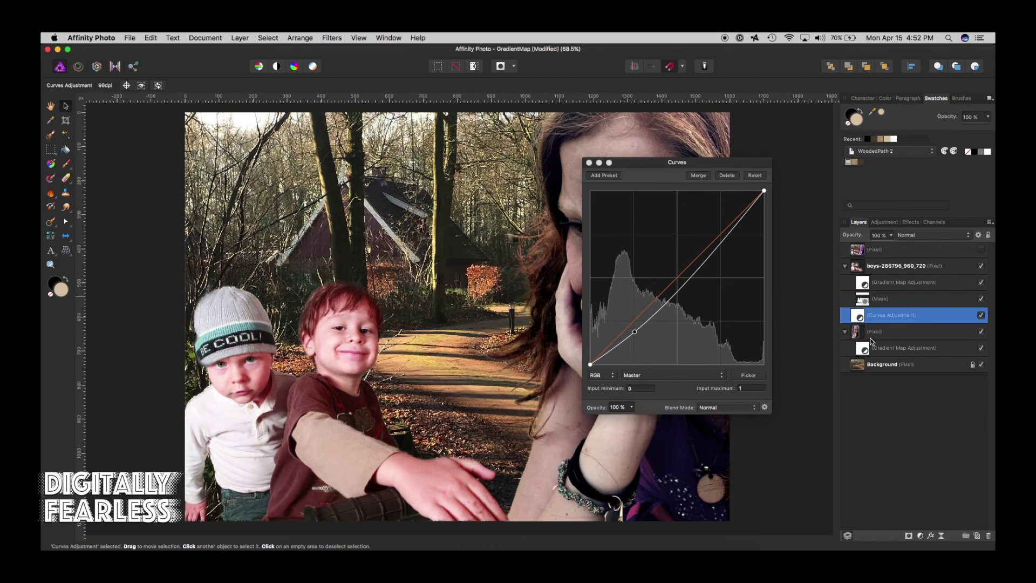
pyautogui.moveTo(640, 171); pyautogui.dragTo(826, 176)
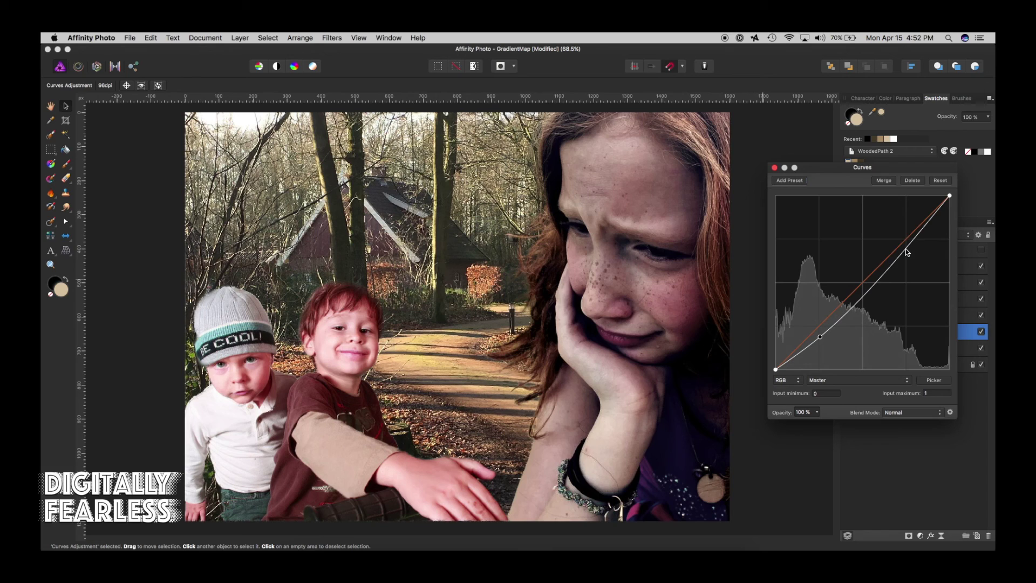
pyautogui.moveTo(904, 246); pyautogui.dragTo(901, 243)
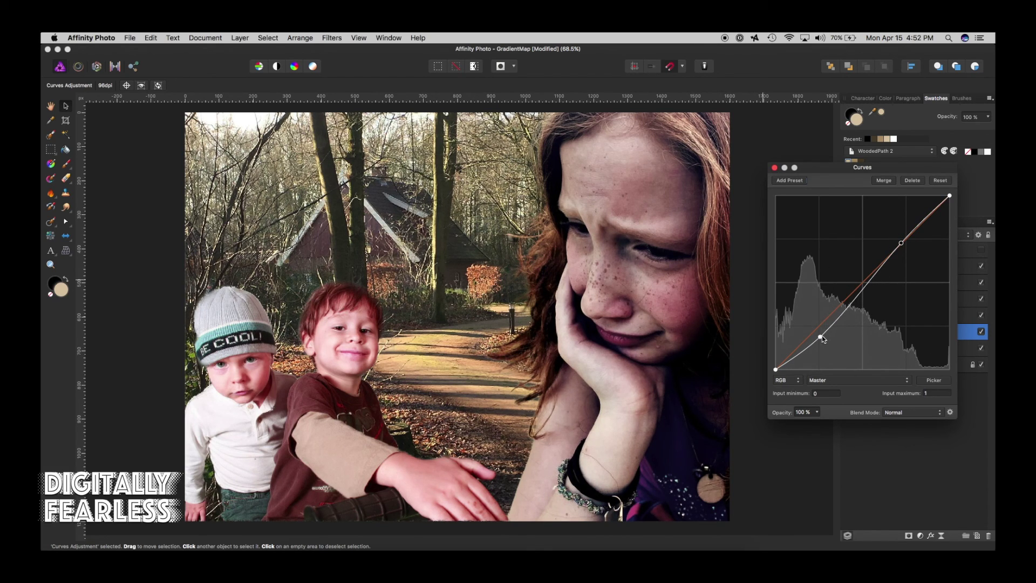
pyautogui.moveTo(821, 337); pyautogui.dragTo(820, 338)
pyautogui.moveTo(901, 243); pyautogui.dragTo(901, 239)
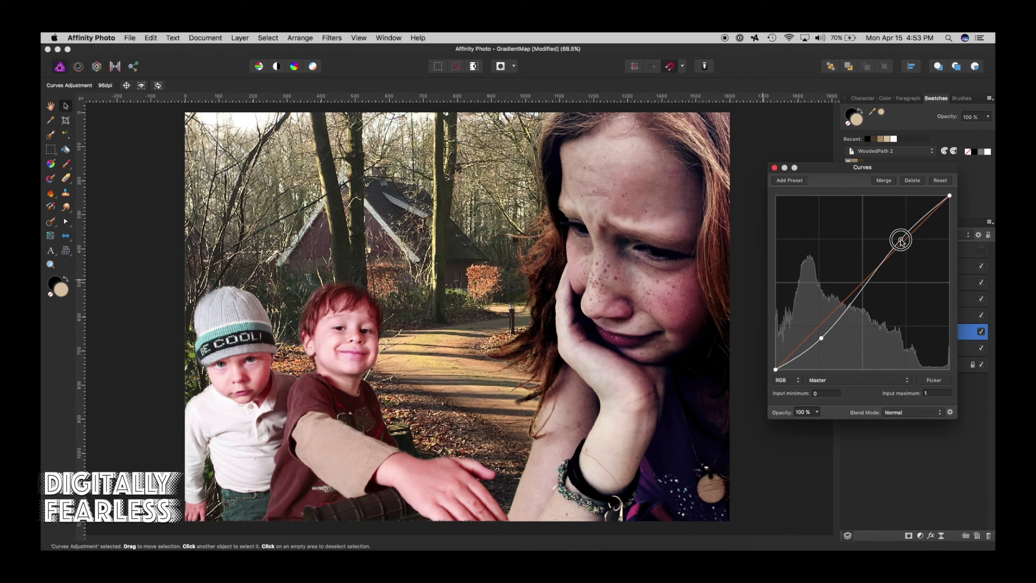
# Step: Close the Curves settings, toggle the Curves adjustment off and on to compare, then deselect layers
pyautogui.click(774, 168)
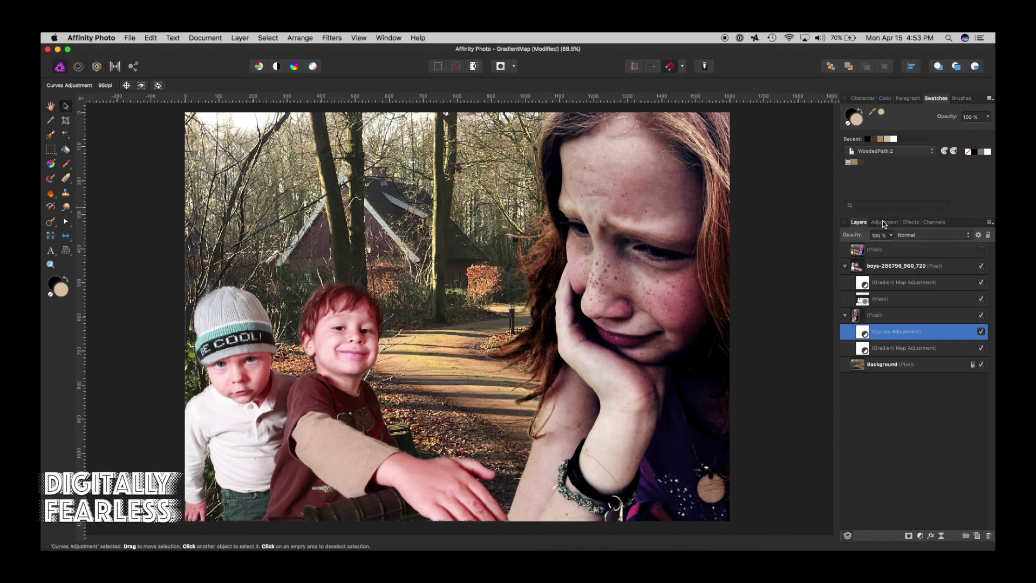
pyautogui.click(981, 334)
pyautogui.click(981, 332)
pyautogui.click(919, 399)
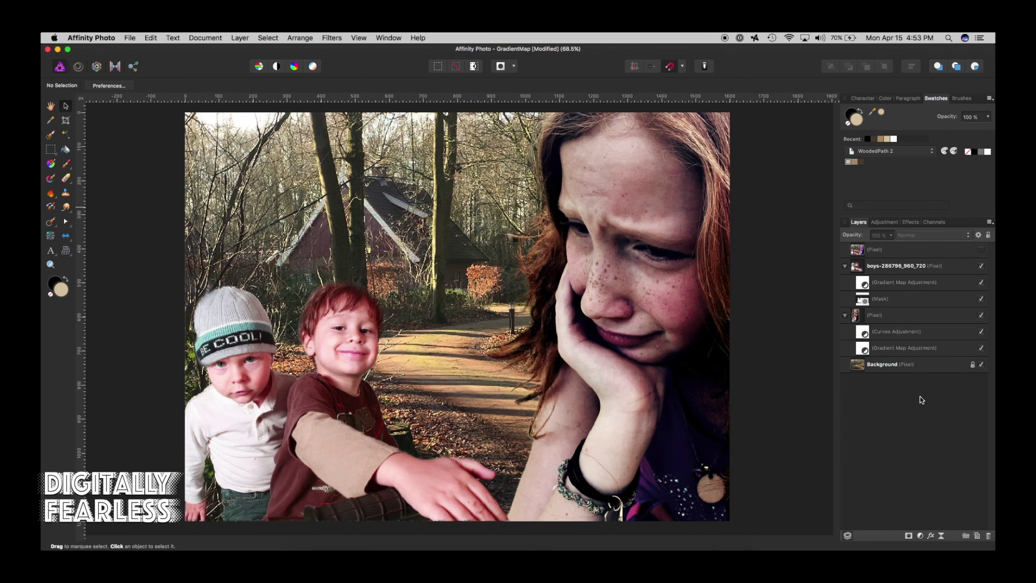